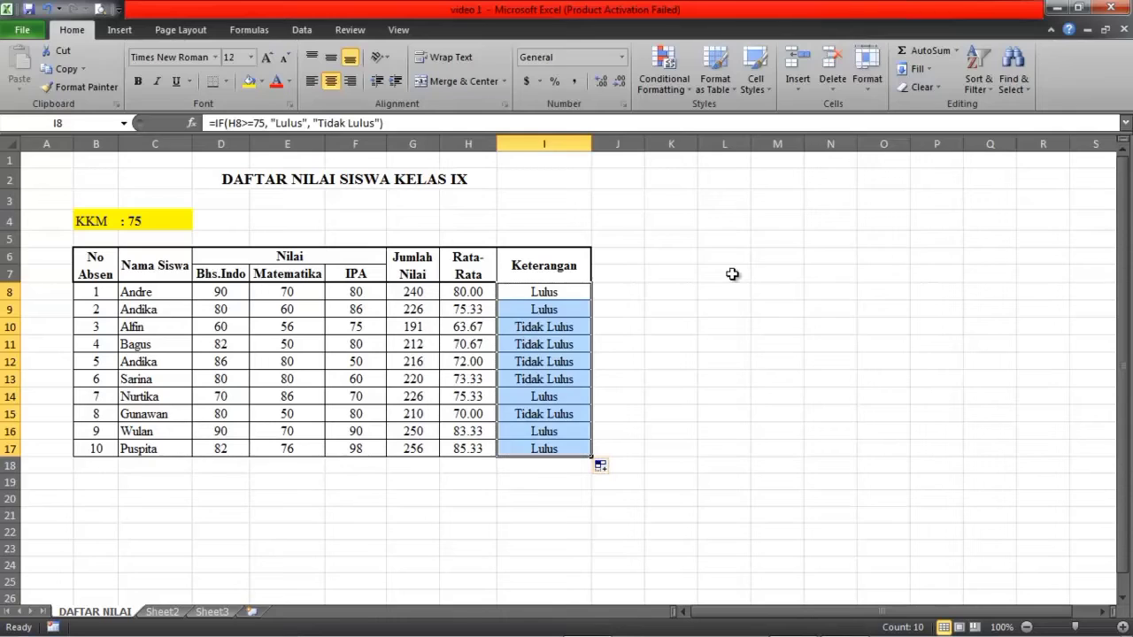
# - Clear the selection so the empty Jumlah Nilai, Rata-Rata and Keterangan columns show
pyautogui.click(732, 275)
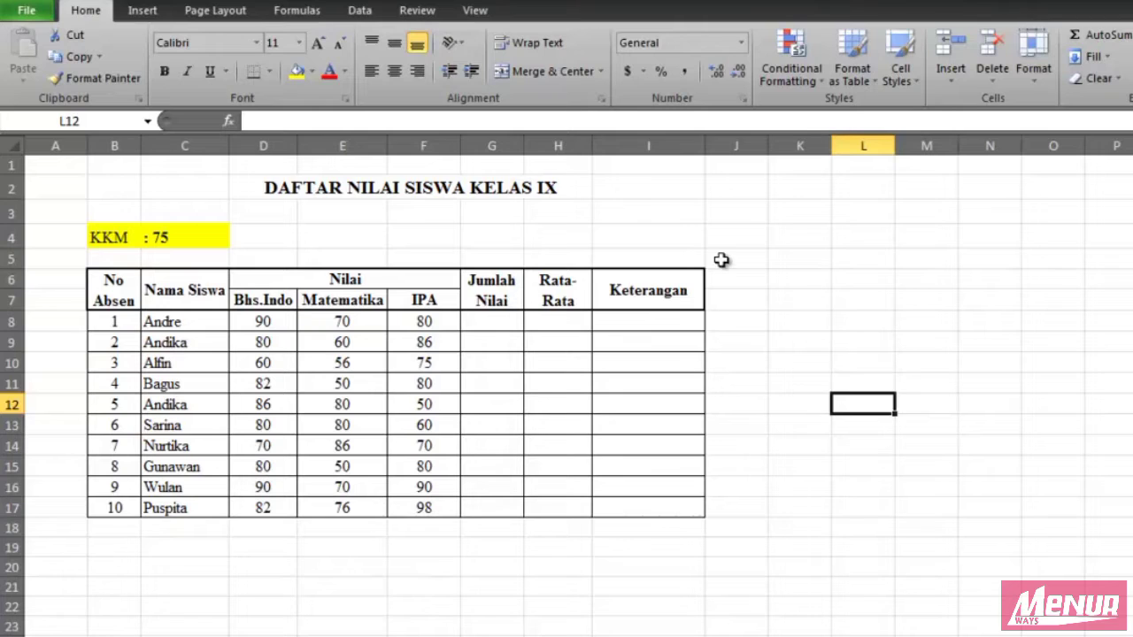
# - Enter =SUM(D8:F8) in G8 so Andre's Jumlah Nilai shows 240
pyautogui.click(491, 323)
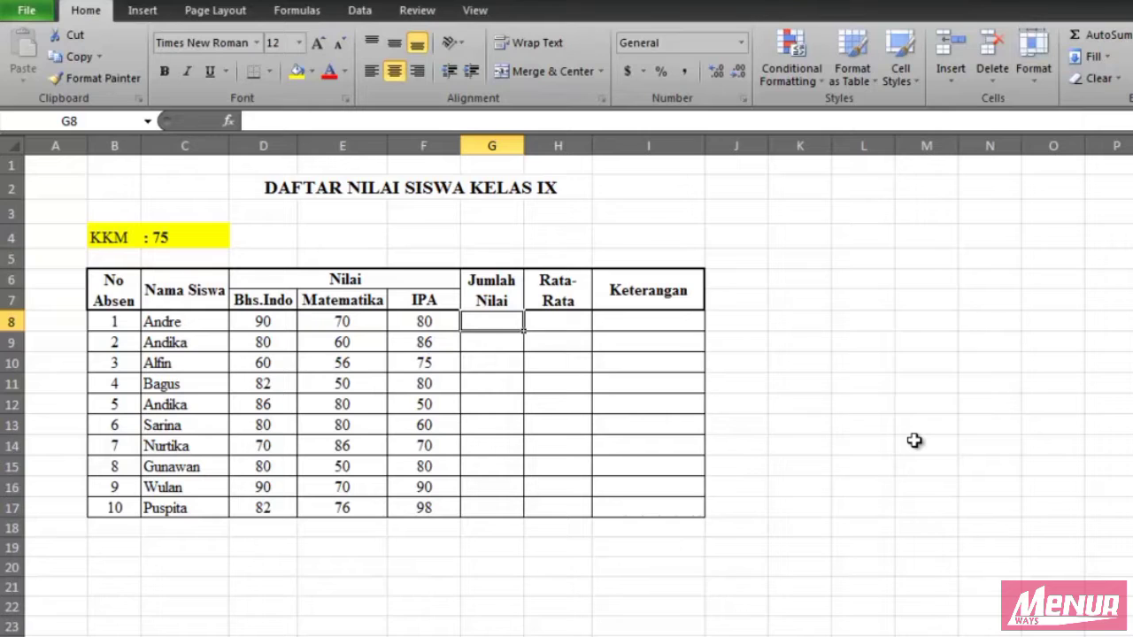
pyautogui.click(322, 122)
pyautogui.write('=')
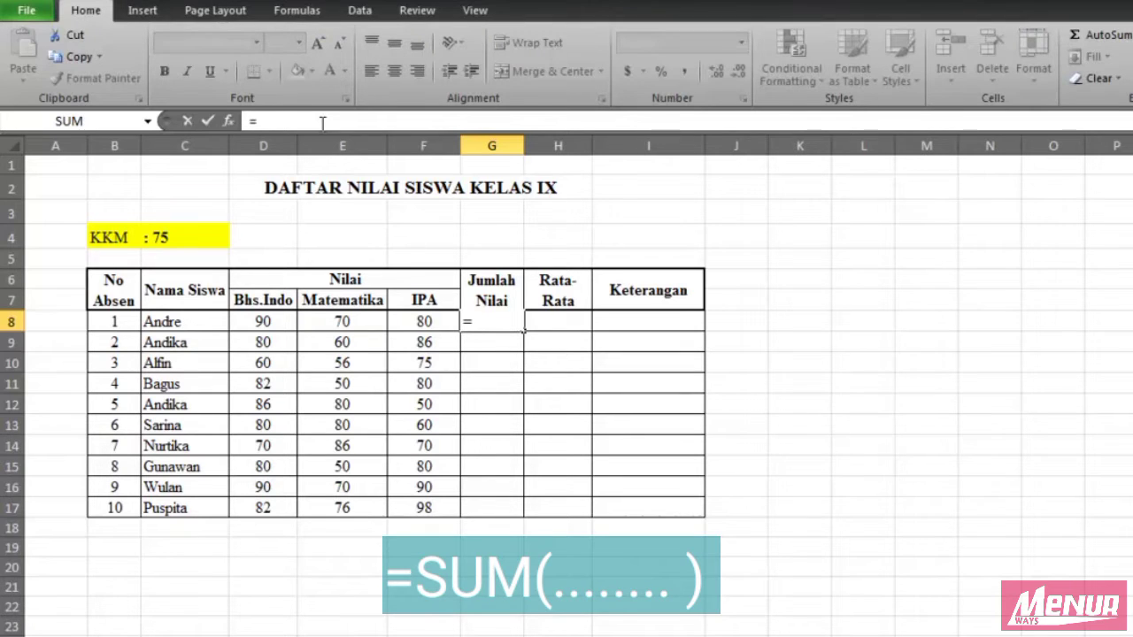
pyautogui.write('SUM')
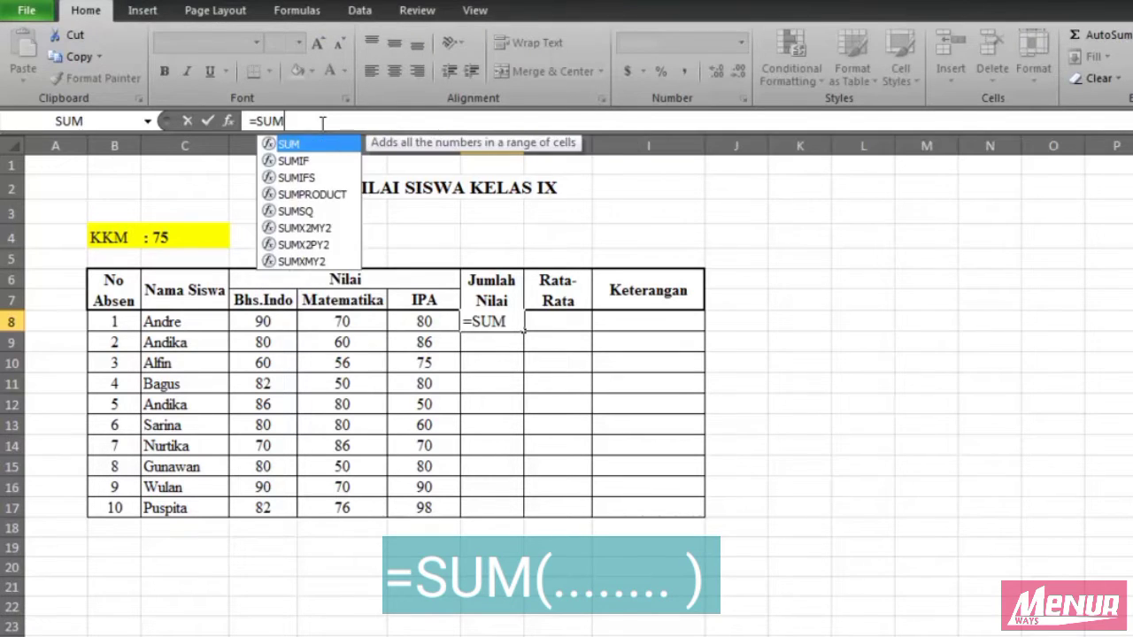
pyautogui.write('(')
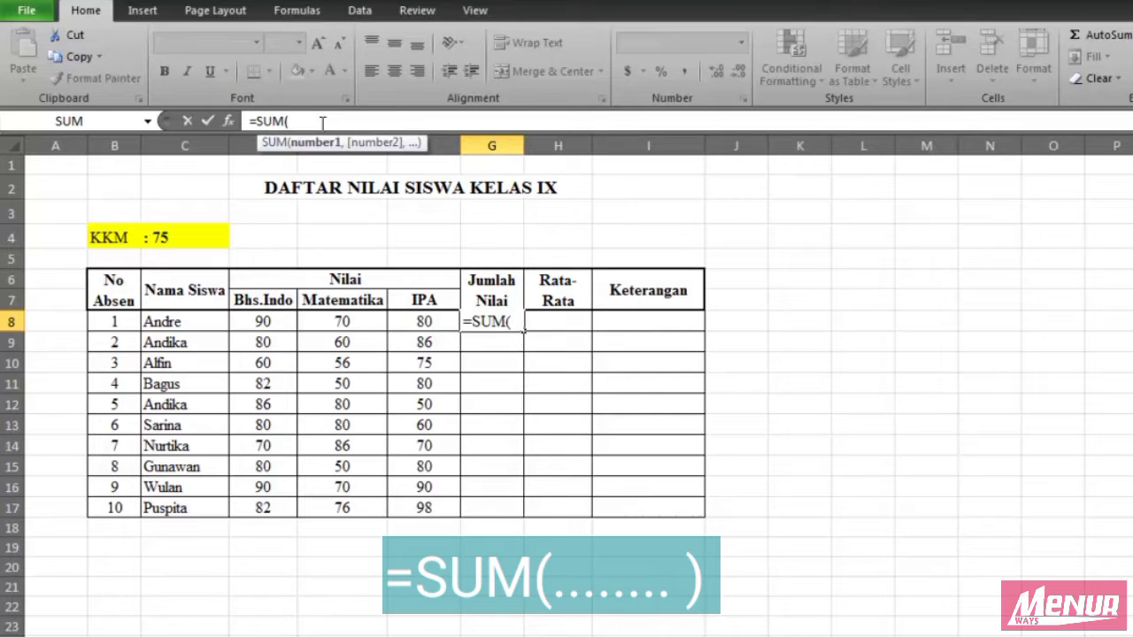
pyautogui.moveTo(267, 323); pyautogui.dragTo(409, 324)
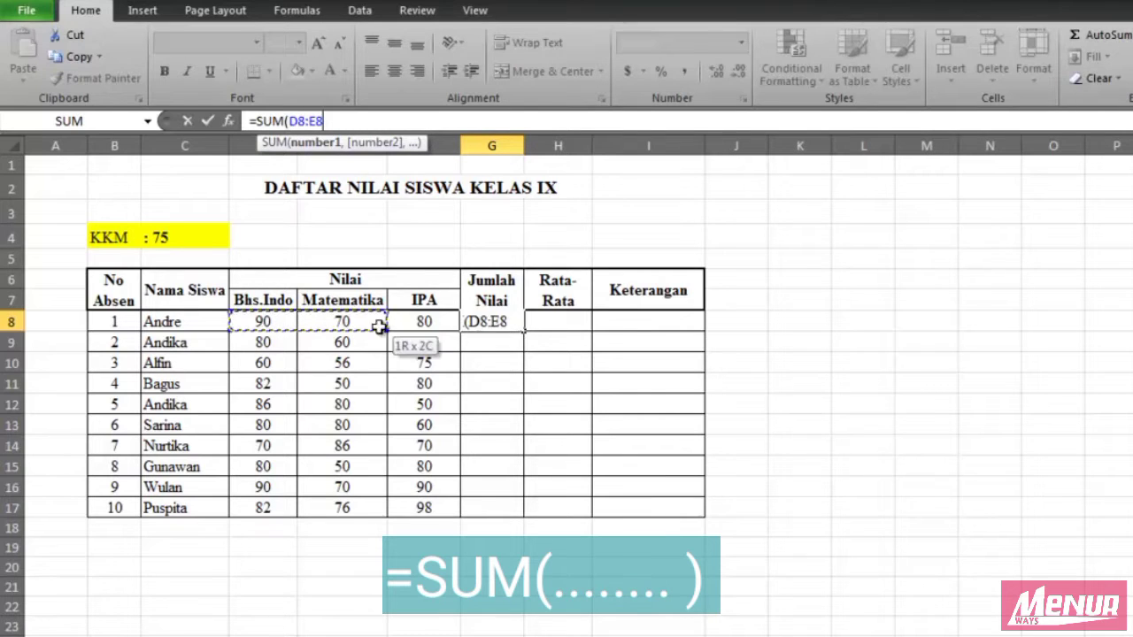
pyautogui.write(')')
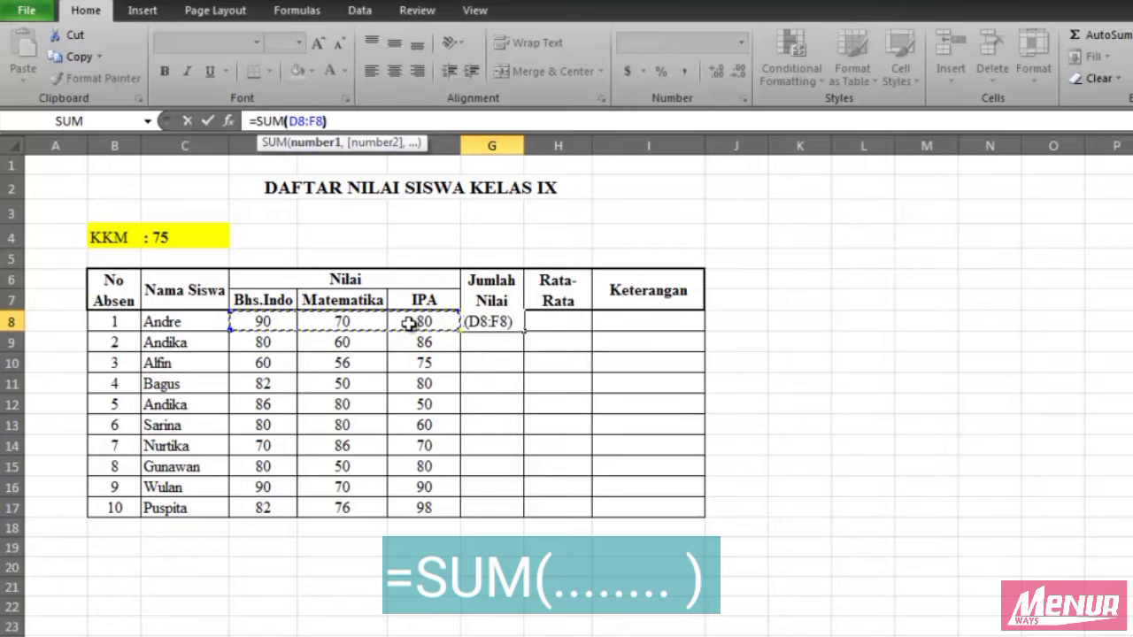
pyautogui.press('Return')
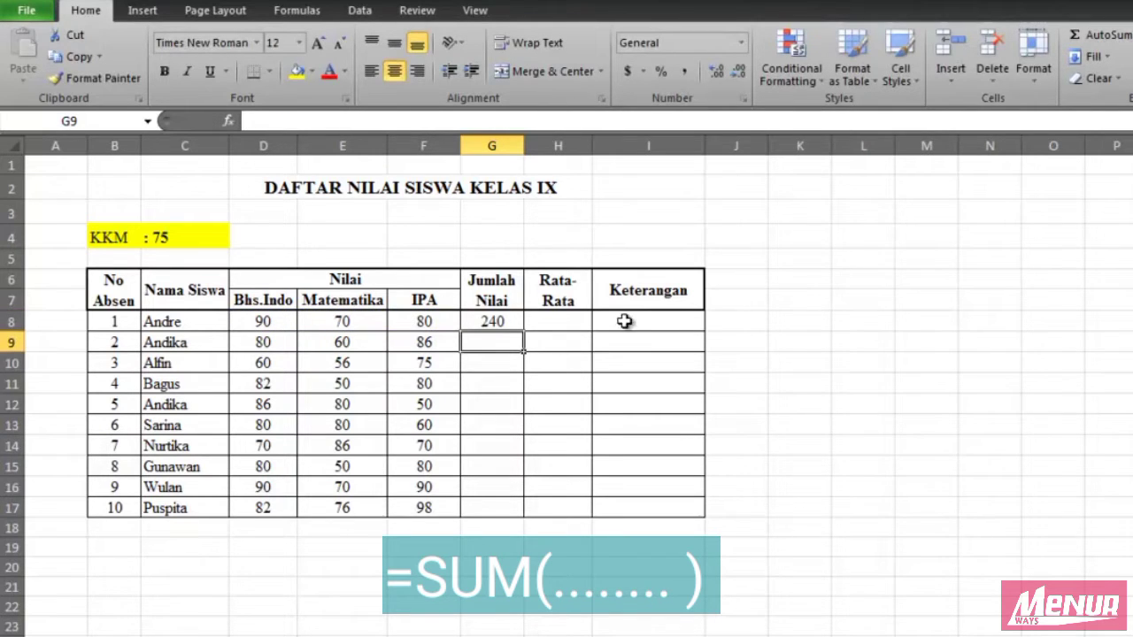
# - Fill the G8 total formula down to G17 for all ten students
pyautogui.click(494, 322)
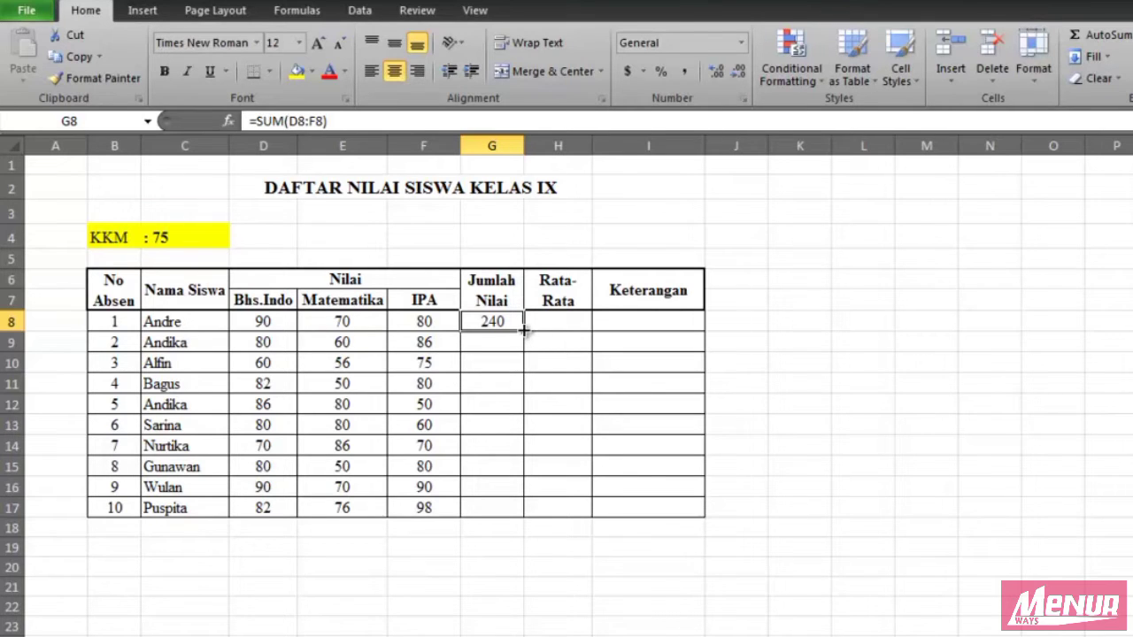
pyautogui.moveTo(524, 329); pyautogui.dragTo(525, 517)
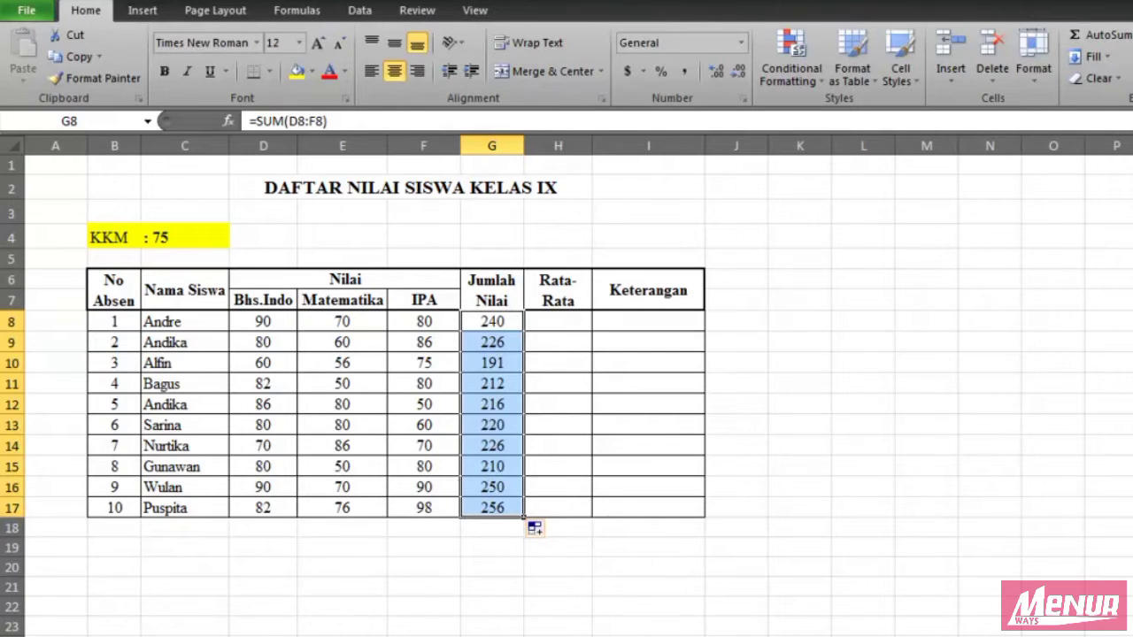
pyautogui.click(849, 333)
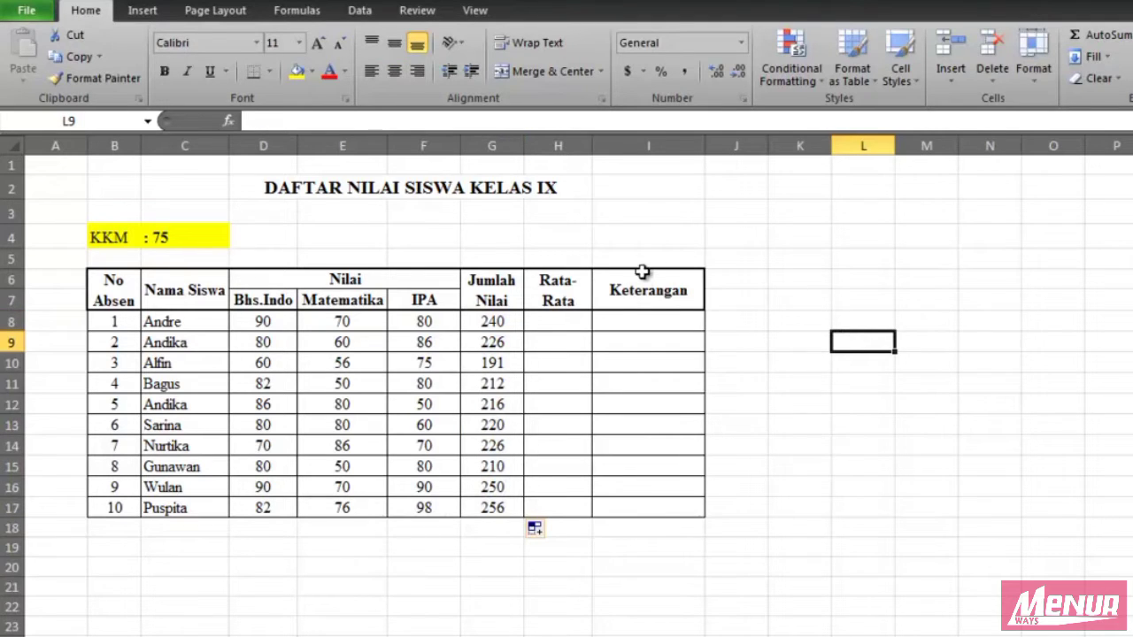
# - Enter =AVERAGE(D8:F8) in H8 so Andre's Rata-Rata shows 80.00
pyautogui.click(569, 321)
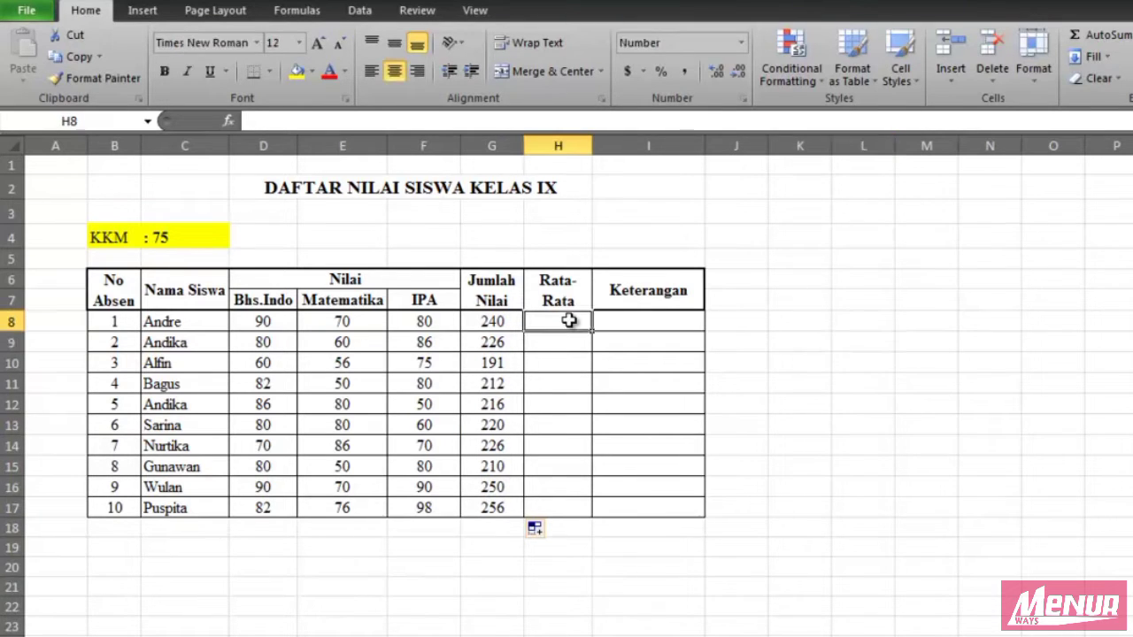
pyautogui.click(461, 122)
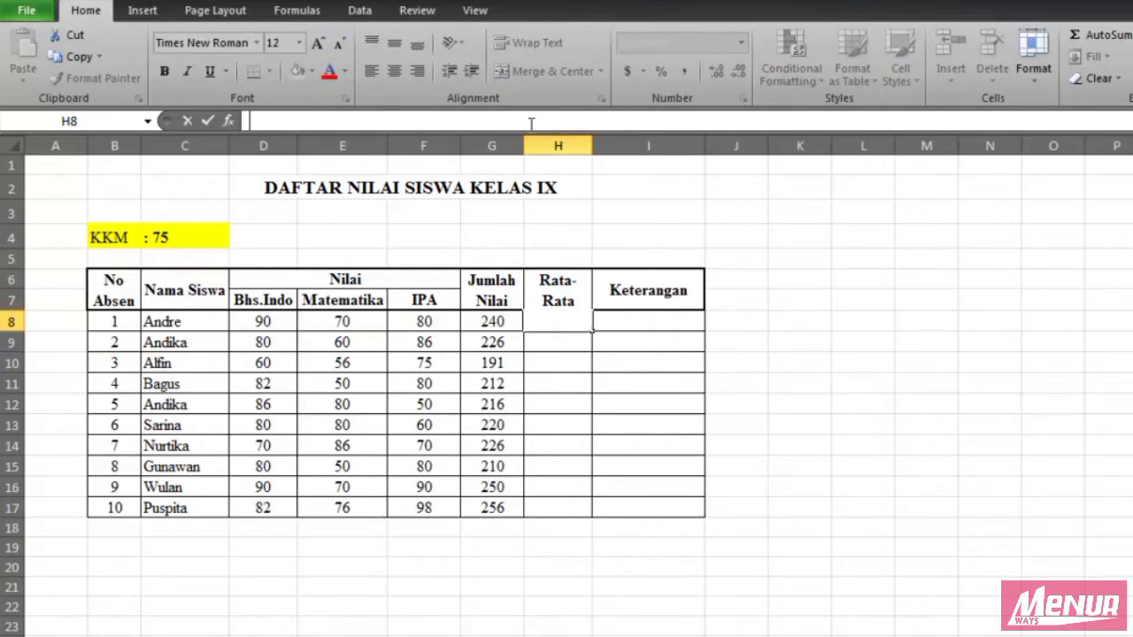
pyautogui.write('=')
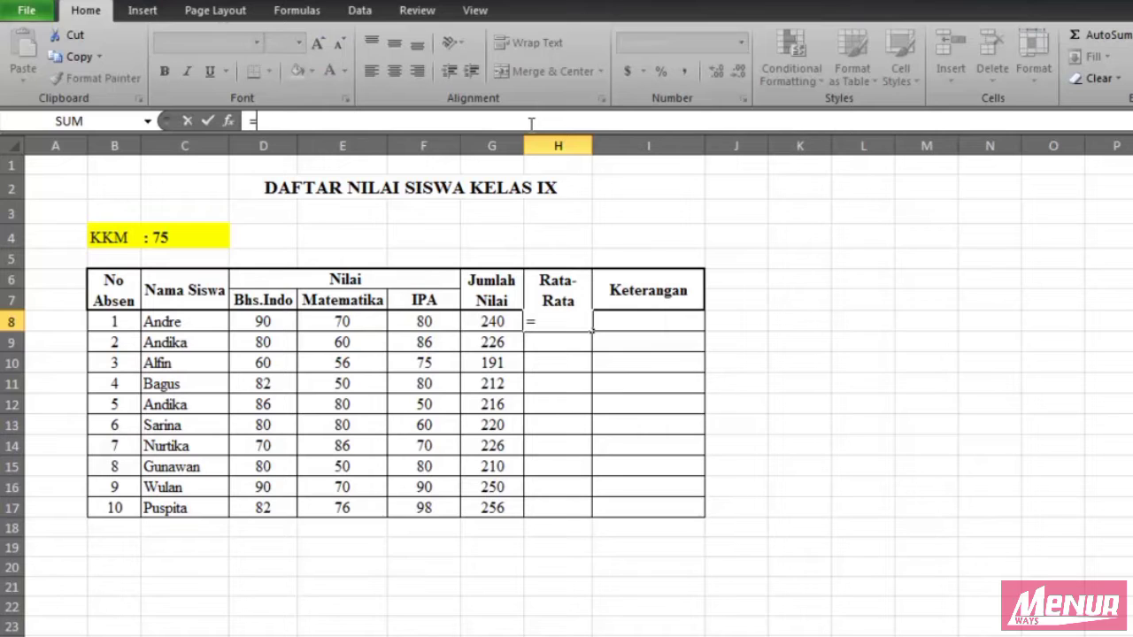
pyautogui.write('AVERA')
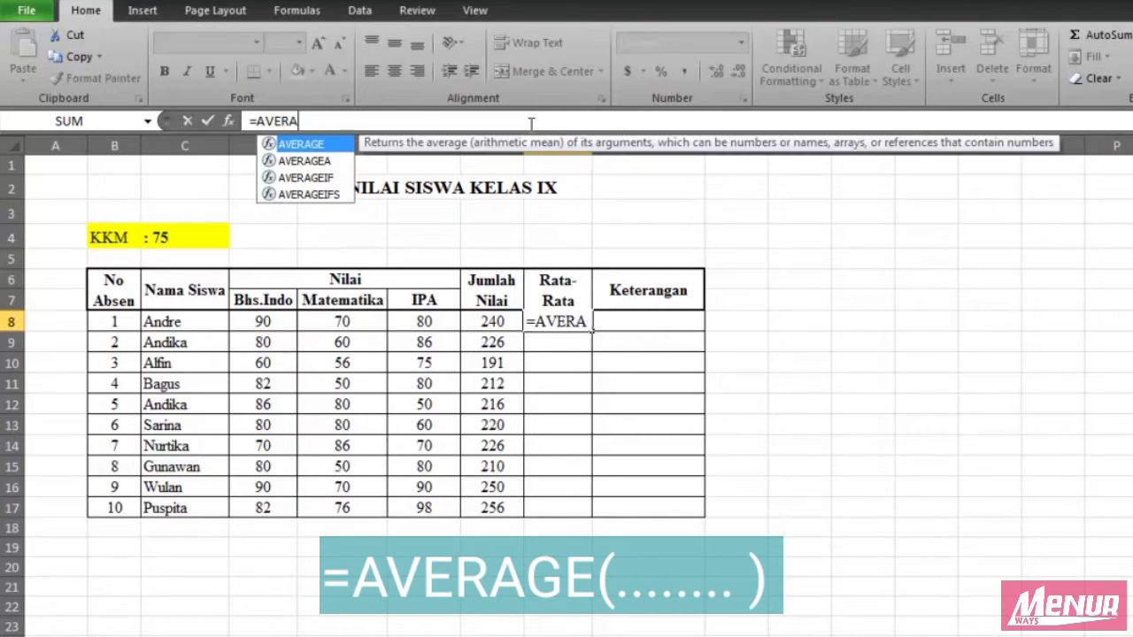
pyautogui.write('GE')
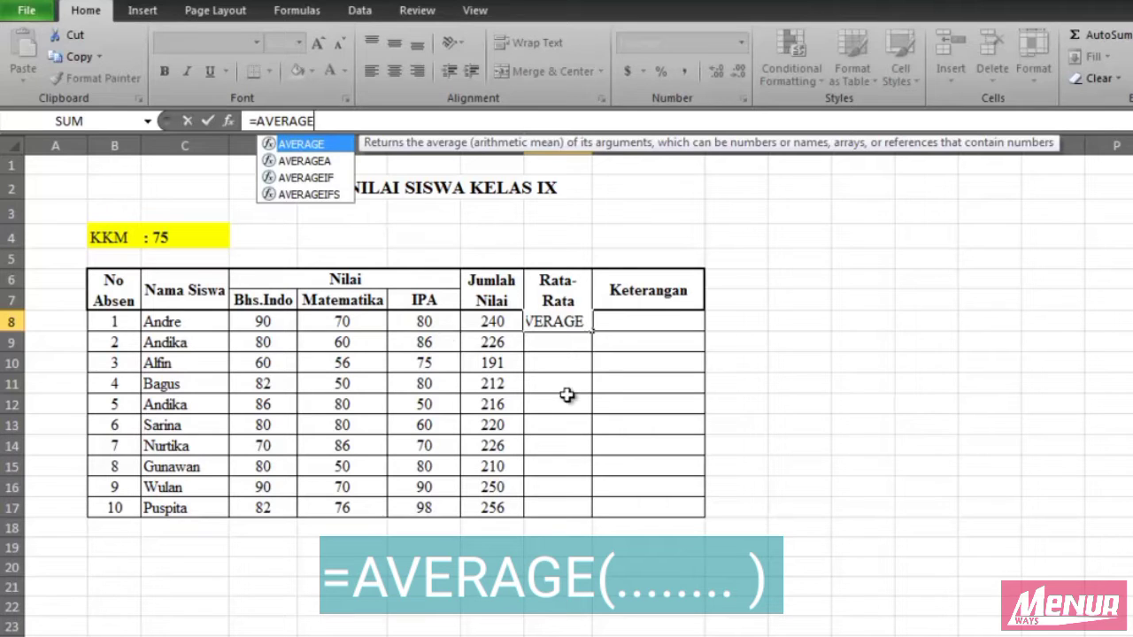
pyautogui.write('(')
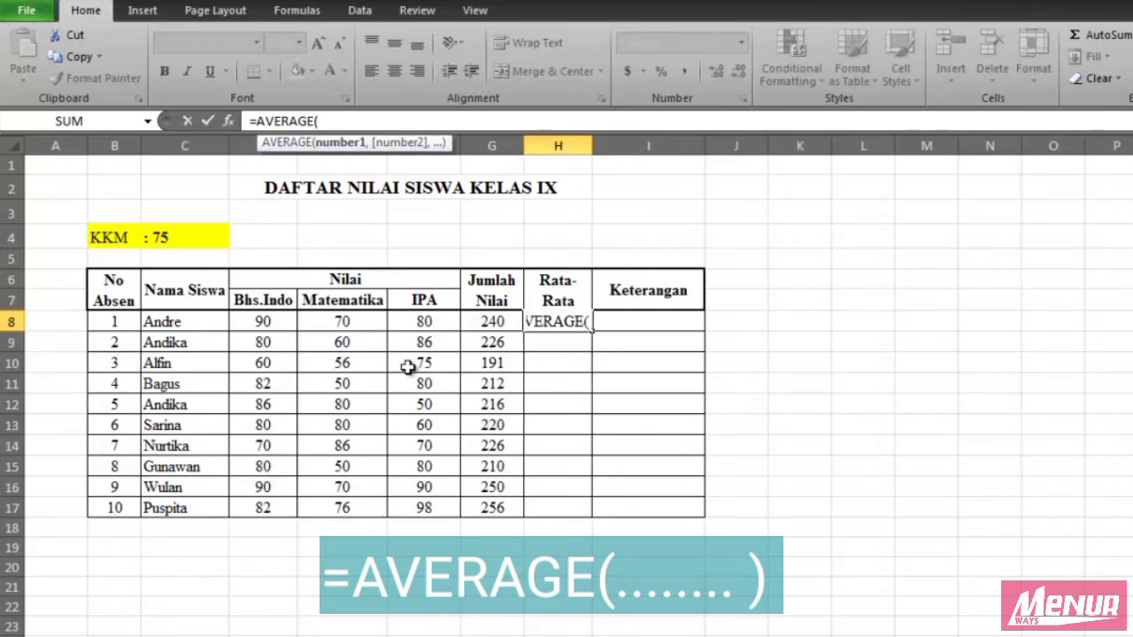
pyautogui.click(261, 321)
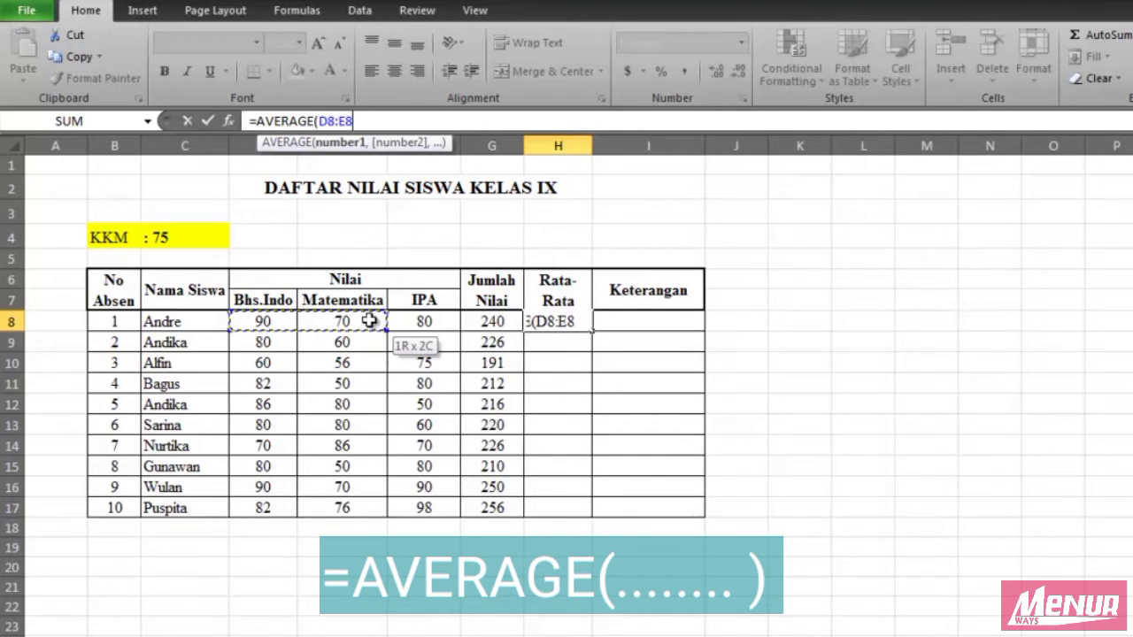
pyautogui.moveTo(292, 321); pyautogui.dragTo(413, 323)
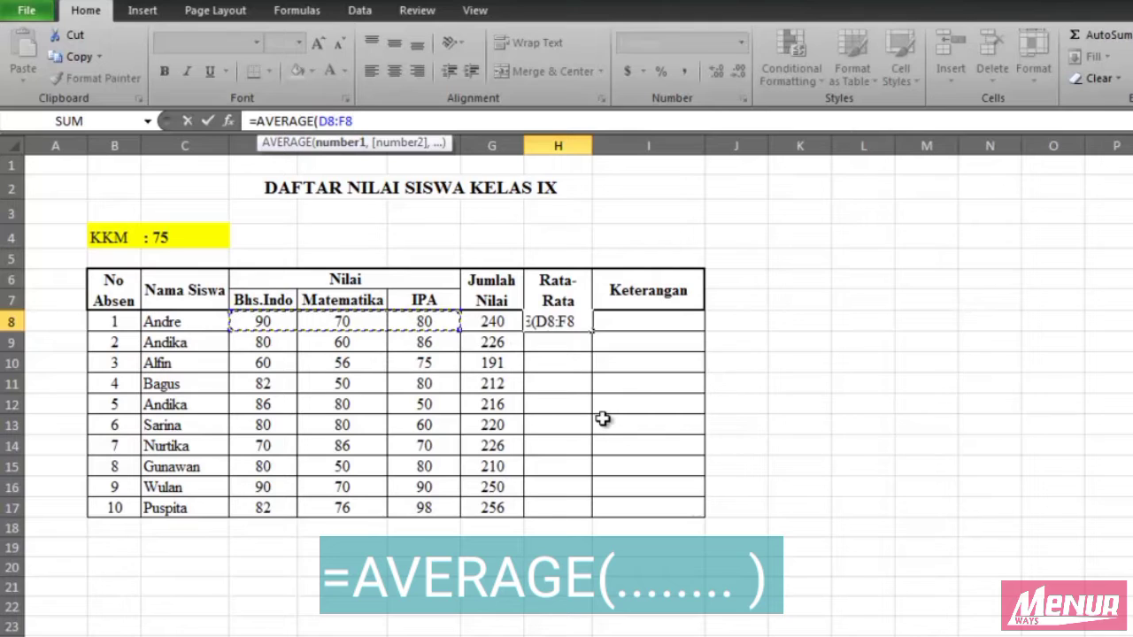
pyautogui.write(')')
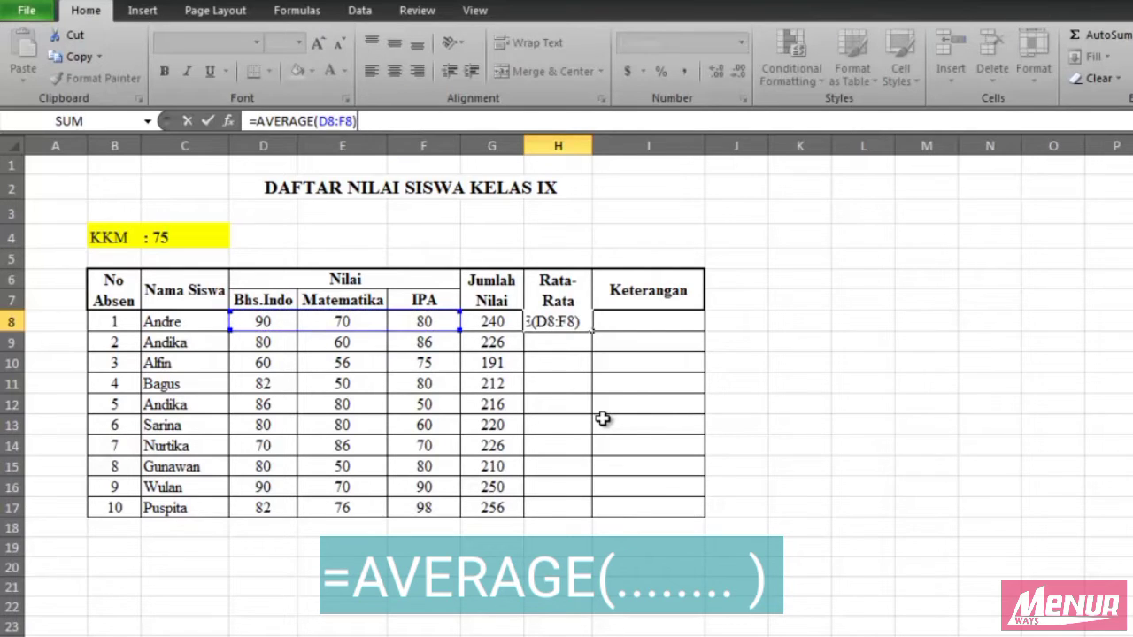
pyautogui.press('Return')
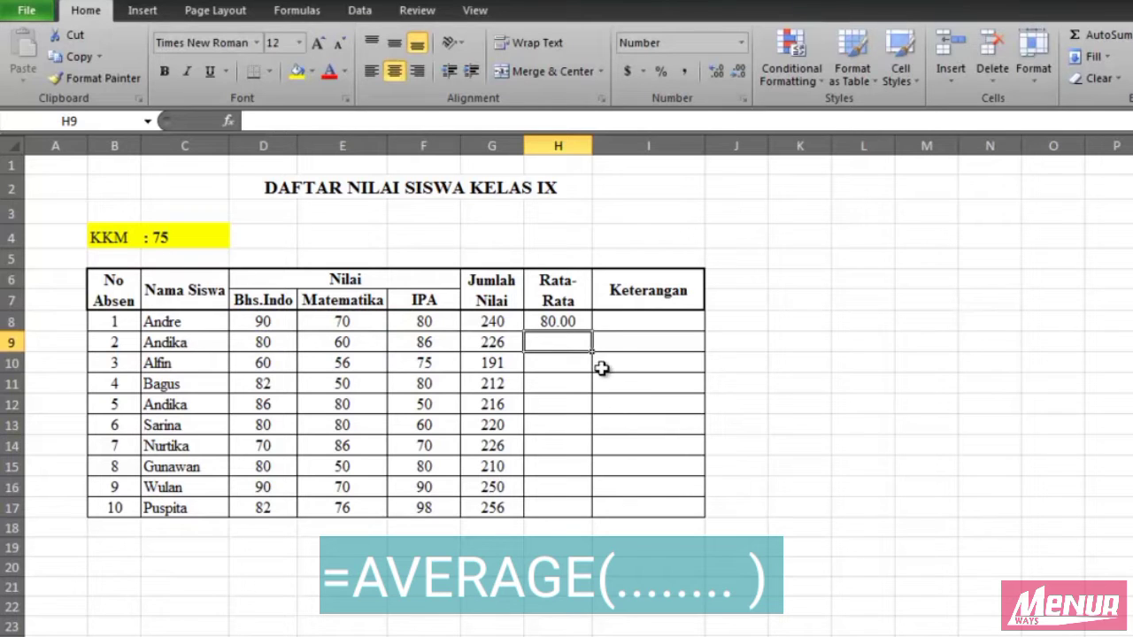
# - Fill the H8 average formula down to H17 for all ten students
pyautogui.click(576, 322)
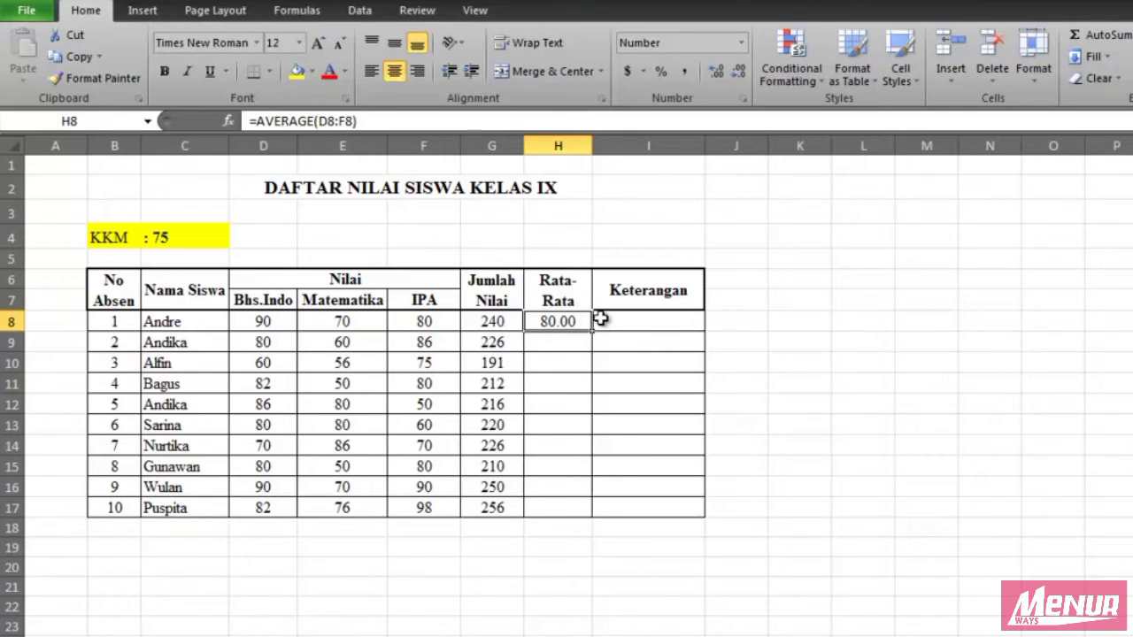
pyautogui.moveTo(592, 331); pyautogui.dragTo(602, 529)
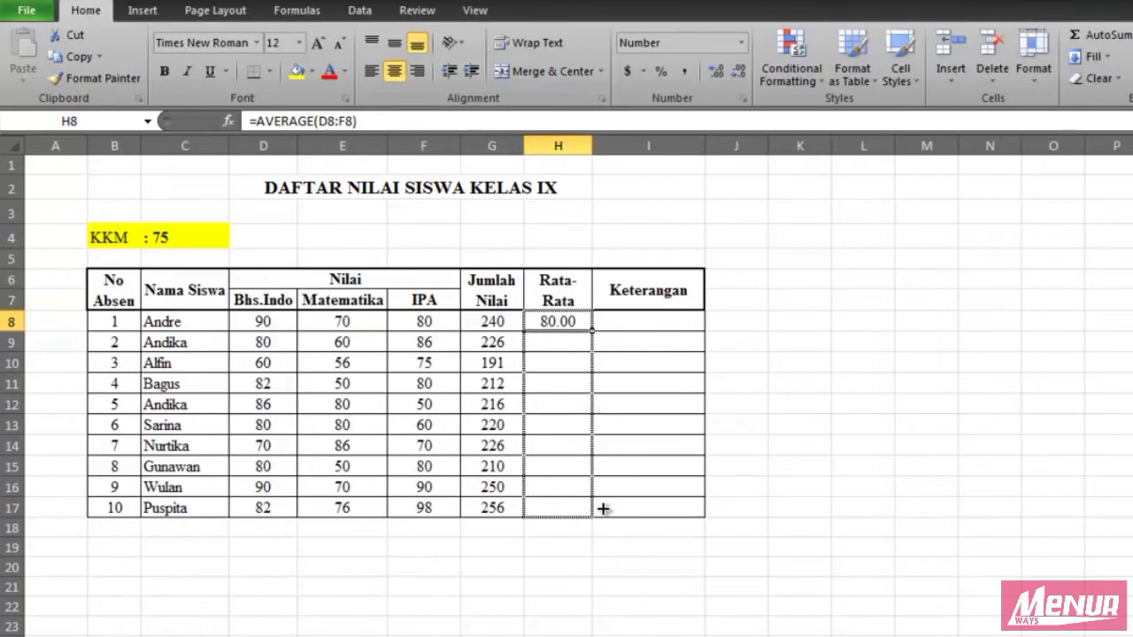
pyautogui.click(896, 388)
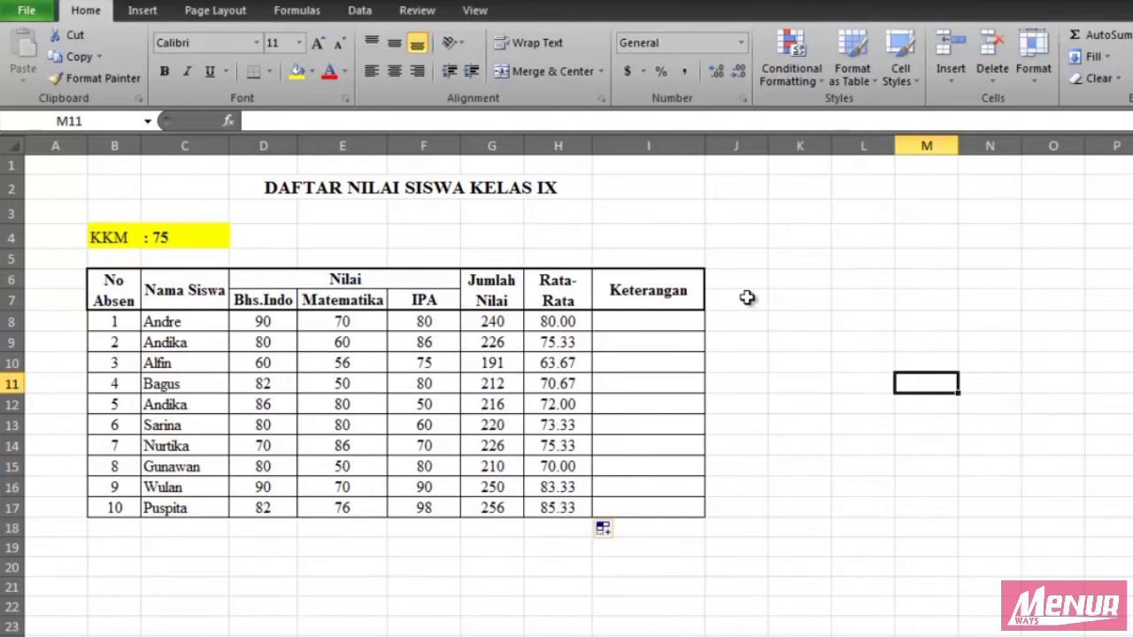
# - Begin an =IF formula in Andre's Keterangan cell I8
pyautogui.click(673, 324)
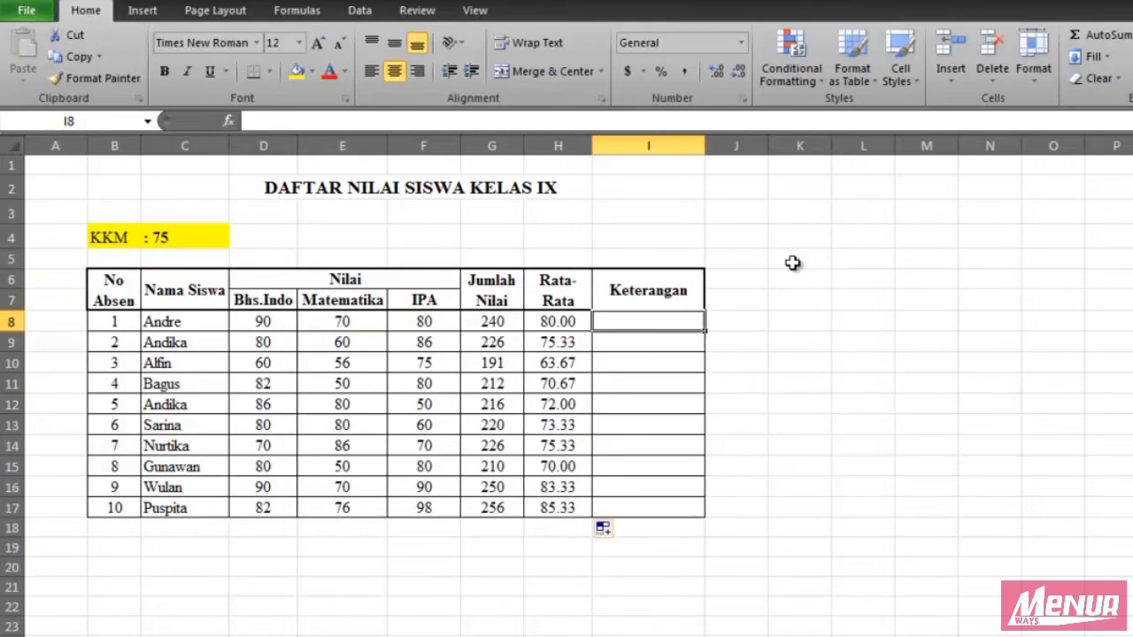
pyautogui.write('=')
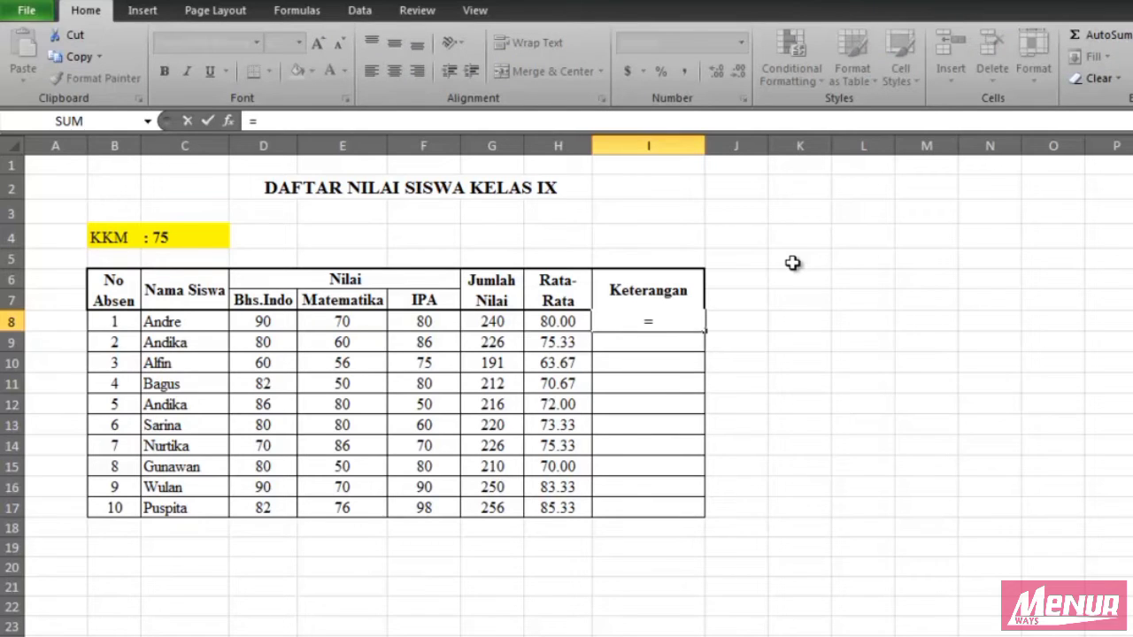
pyautogui.write('IF')
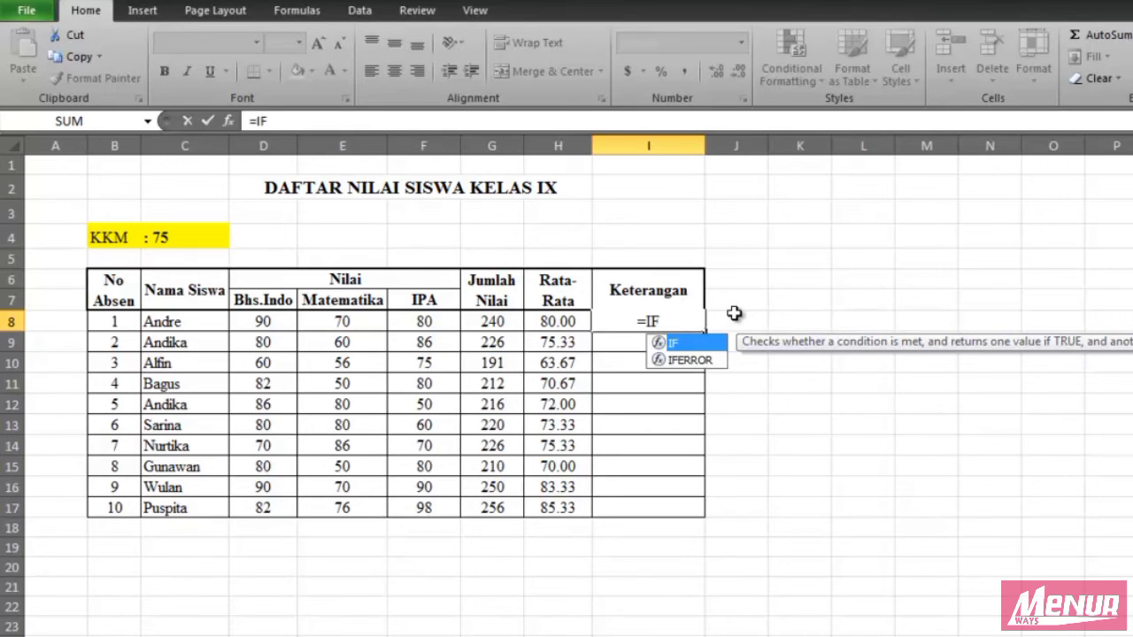
# - Add the test H8>=75 to the IF formula, opening the quote for the true value
pyautogui.write('(')
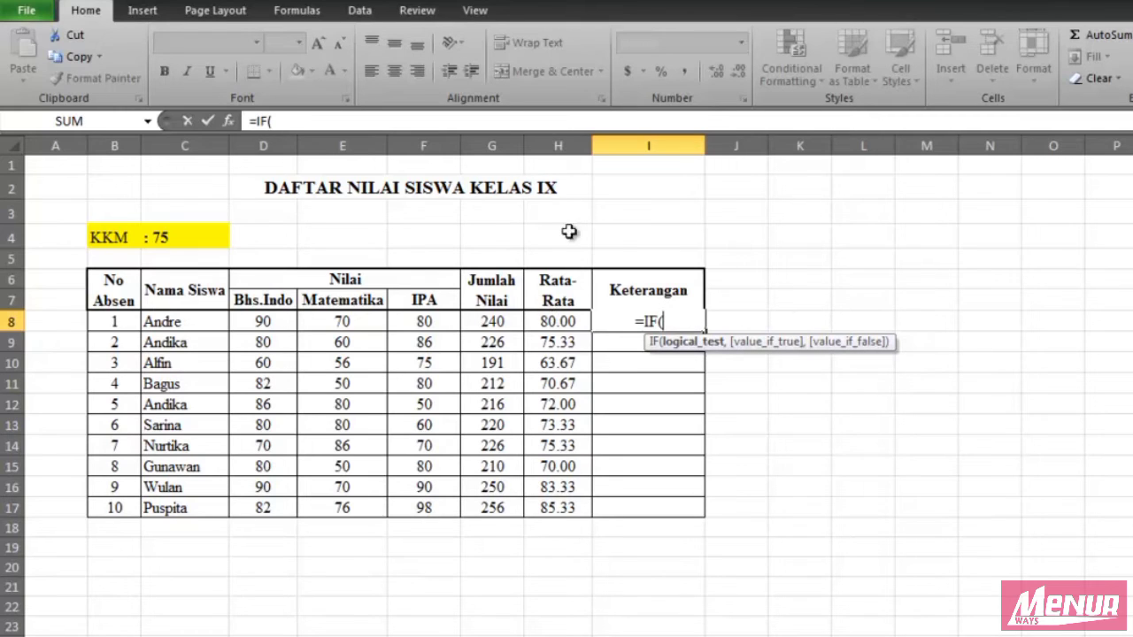
pyautogui.click(574, 318)
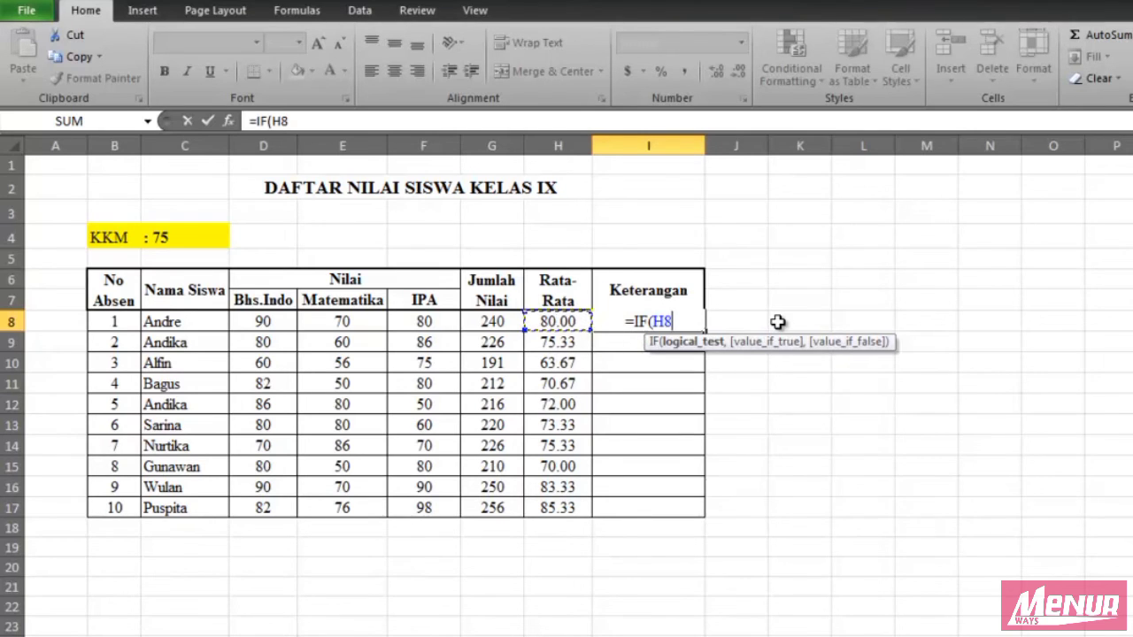
pyautogui.write('>')
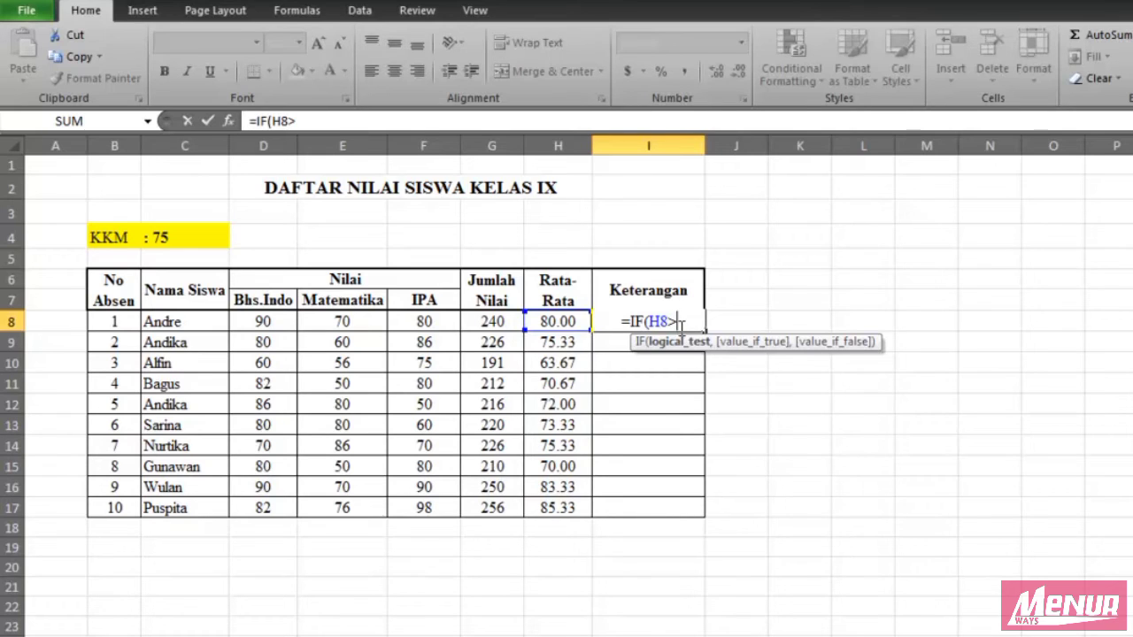
pyautogui.write('=')
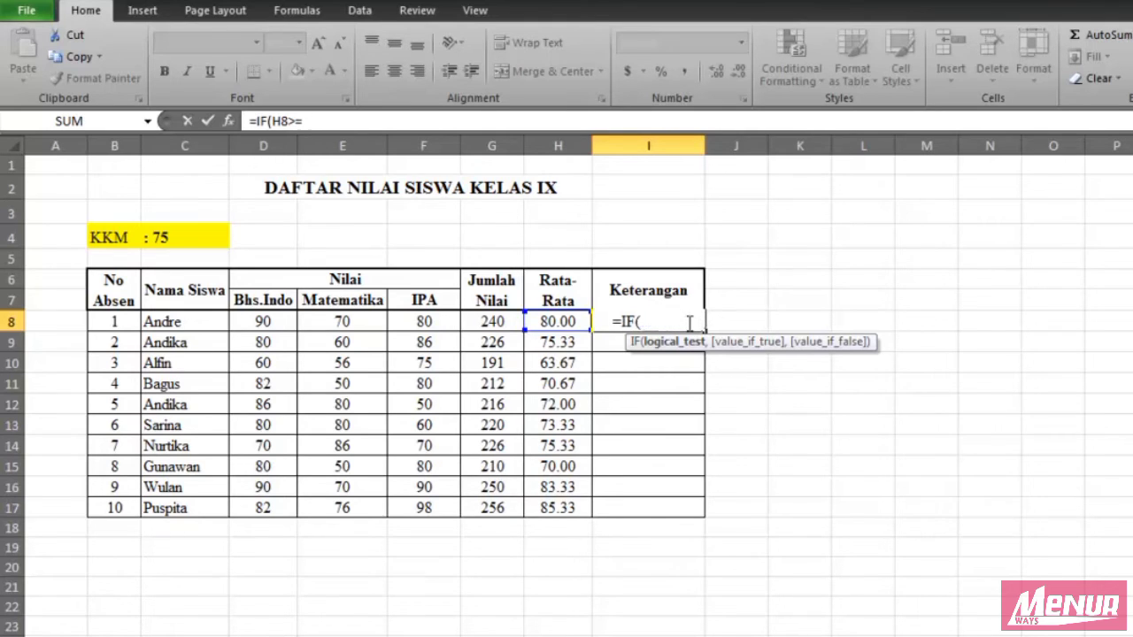
pyautogui.write('75')
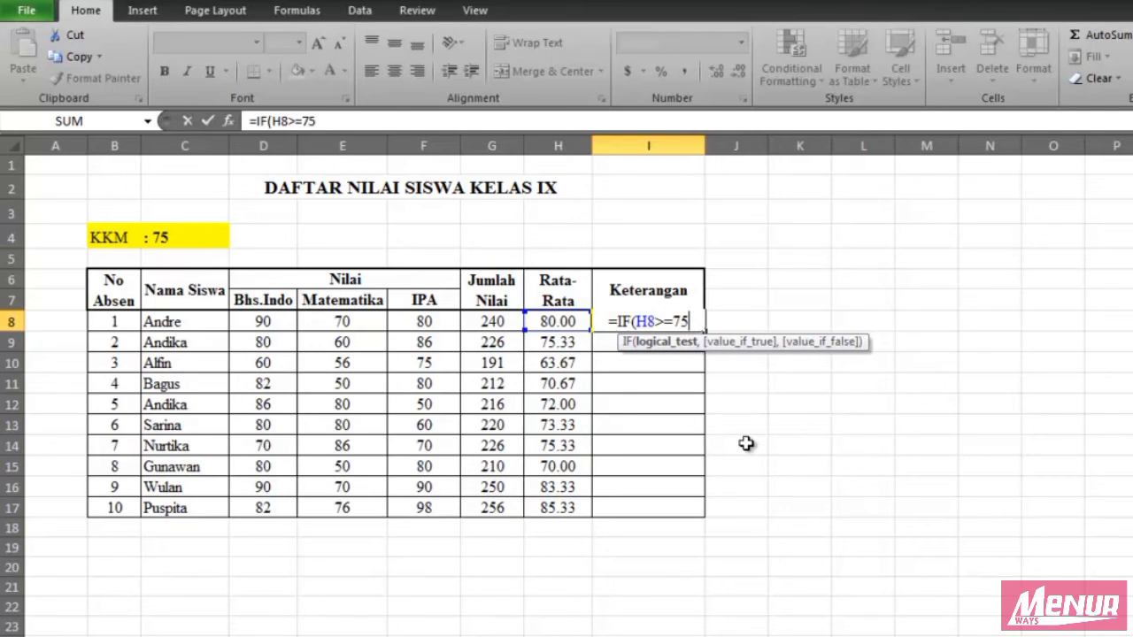
pyautogui.write(', ')
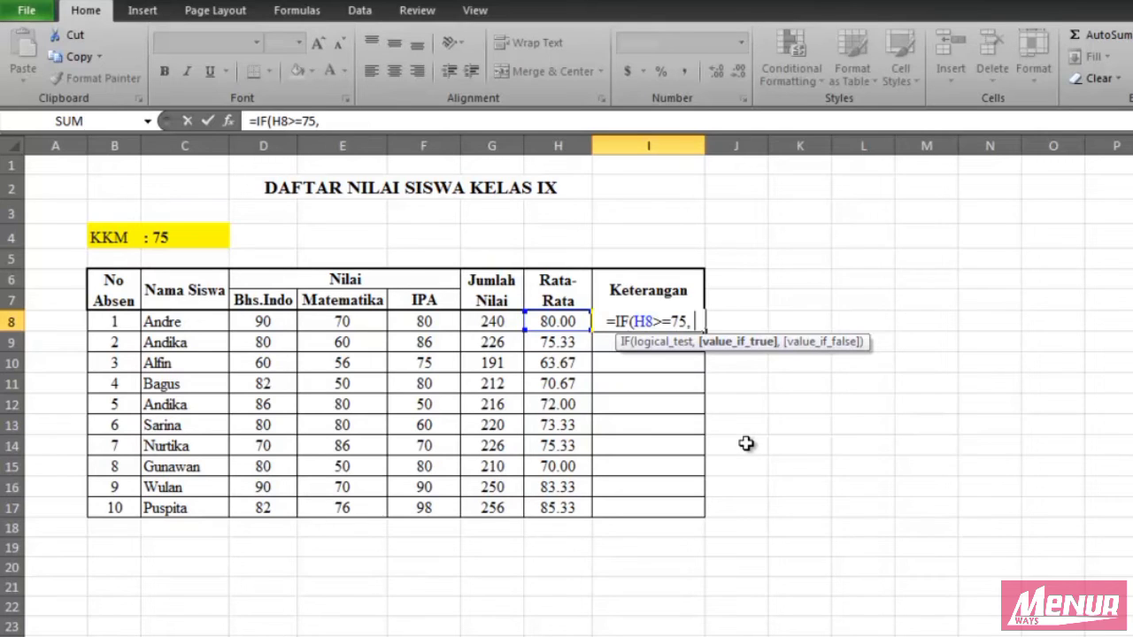
pyautogui.write('"')
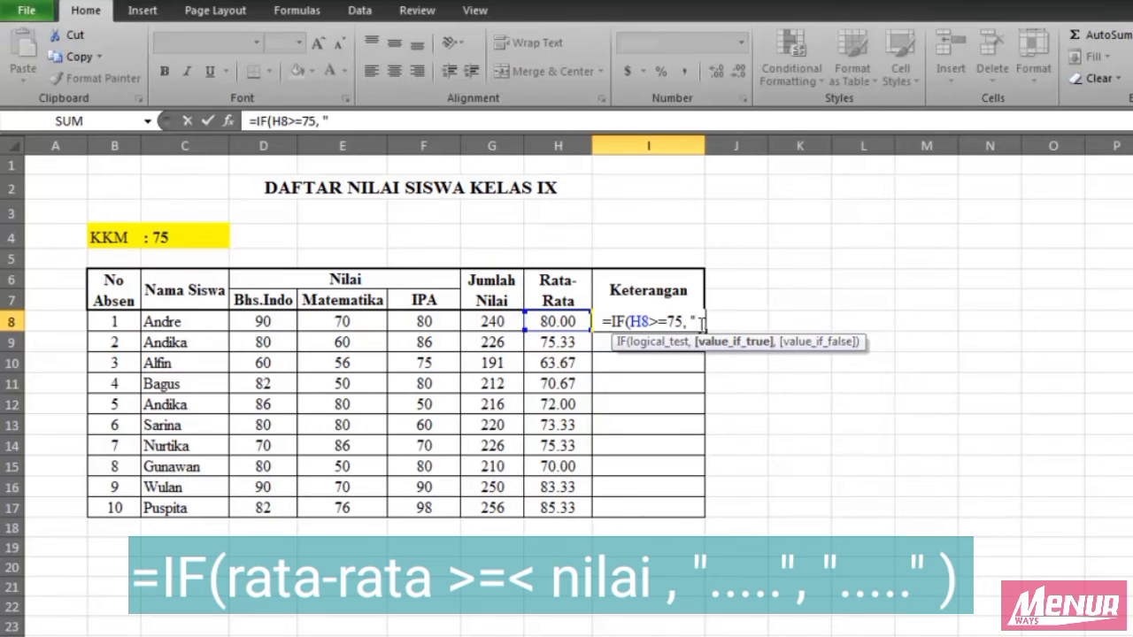
# - Complete I8 as =IF(H8>=75, "Lulus", "Tidak Lulus"), showing Lulus
pyautogui.write('Lulud')
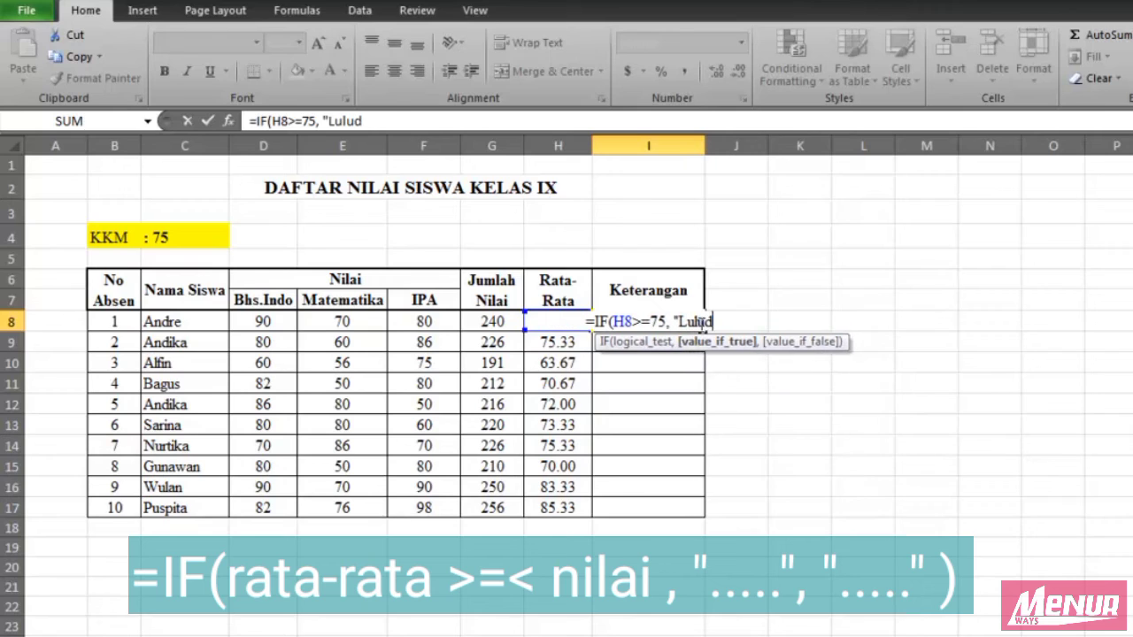
pyautogui.press('BackSpace')
pyautogui.write('s')
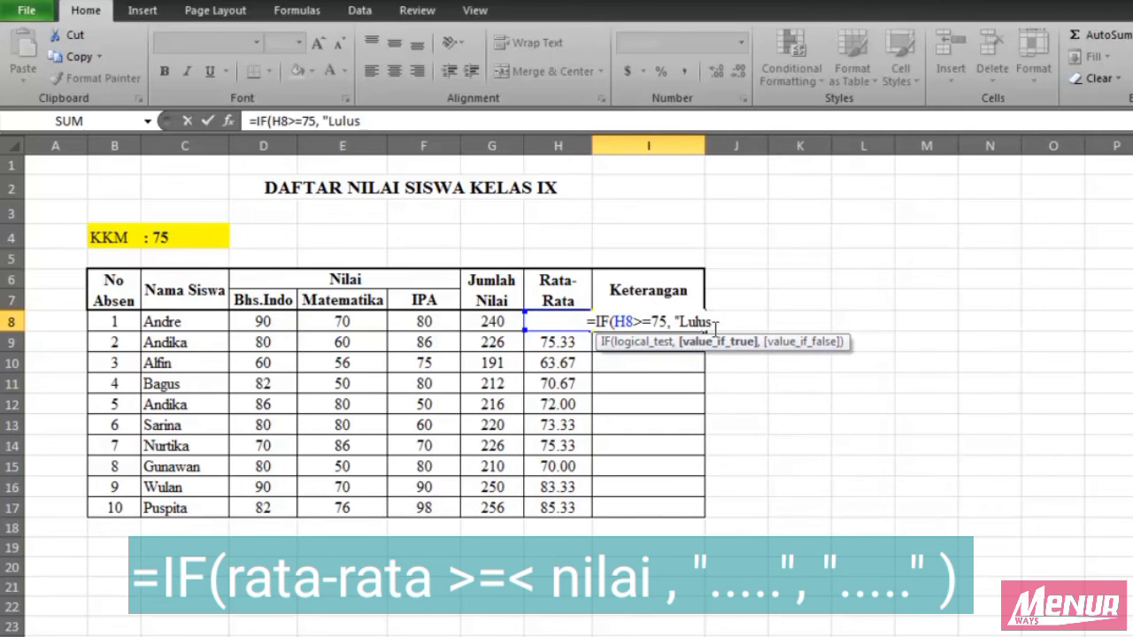
pyautogui.write('"')
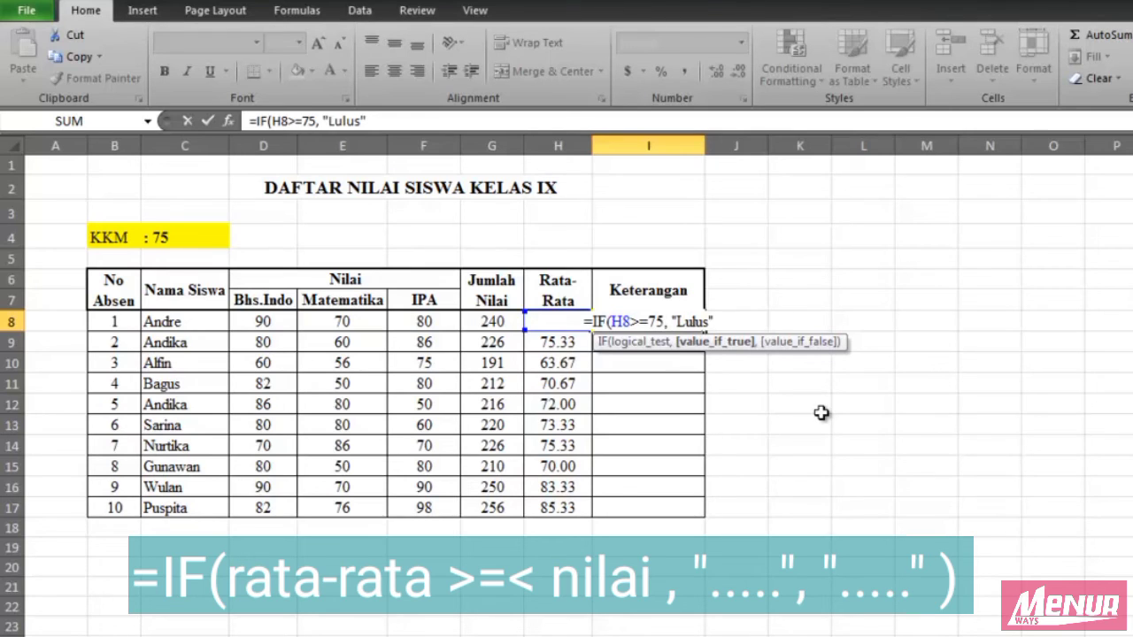
pyautogui.write(',')
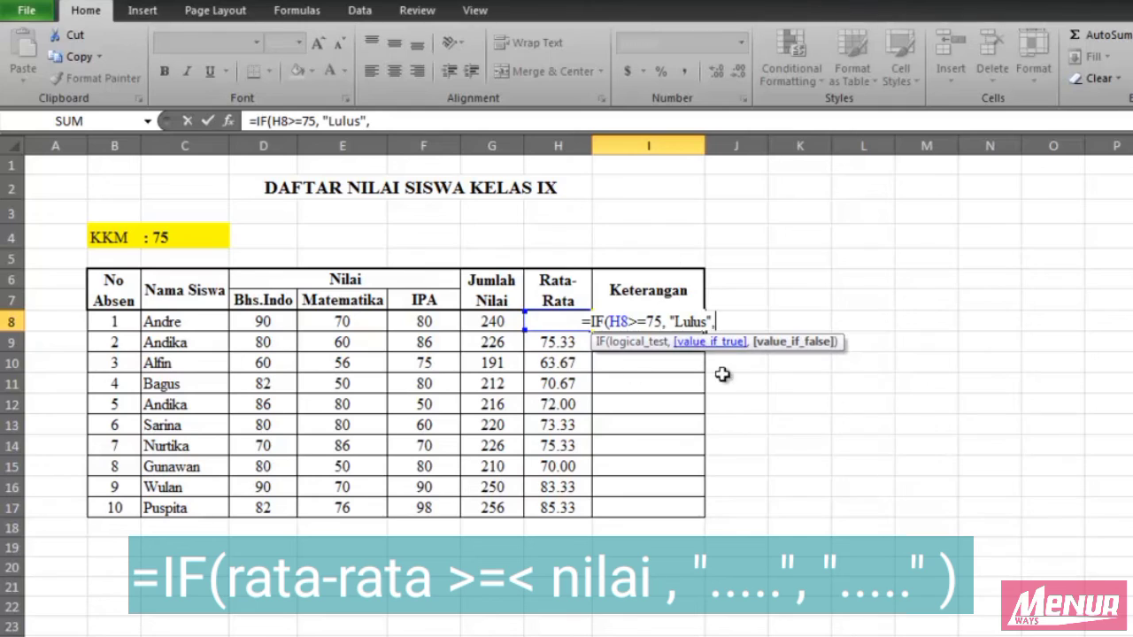
pyautogui.write('"')
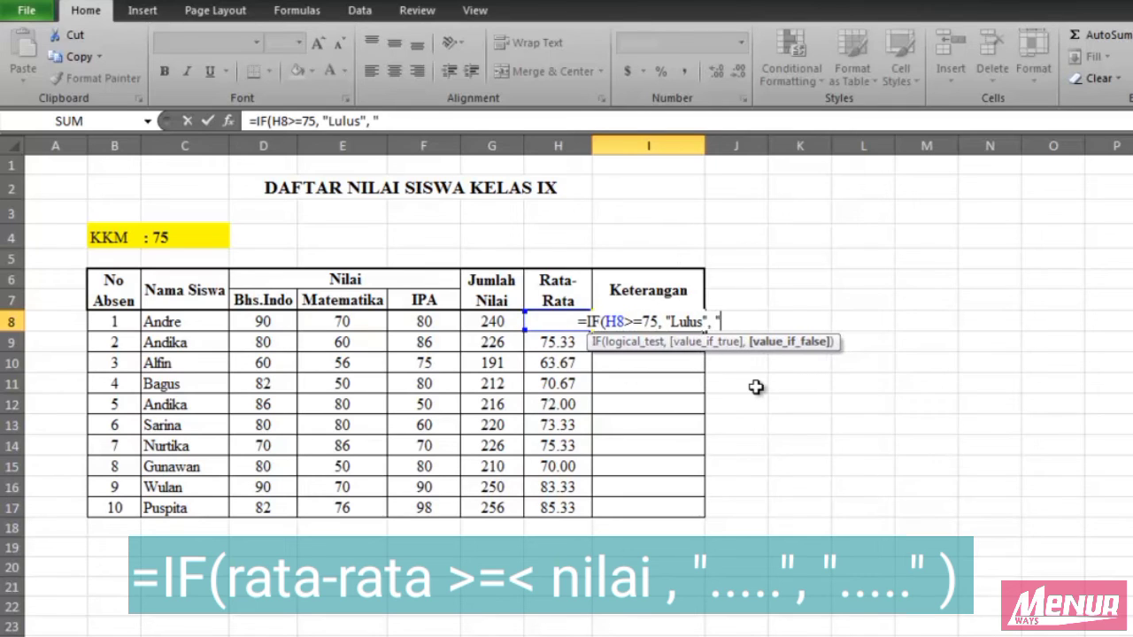
pyautogui.write('Tidak')
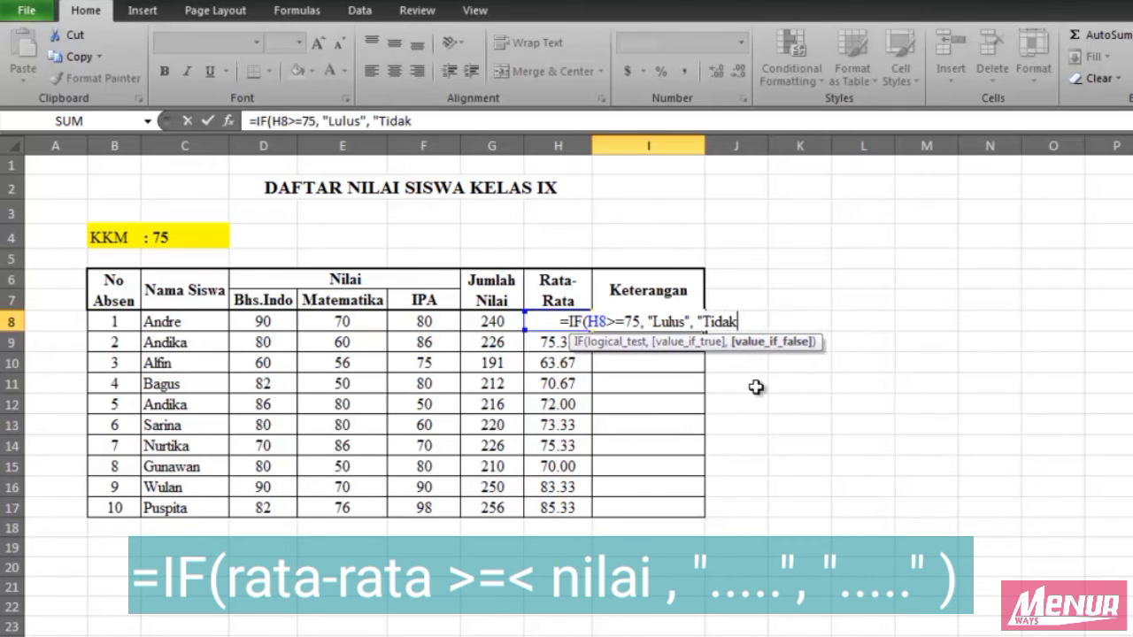
pyautogui.write(' Lulus')
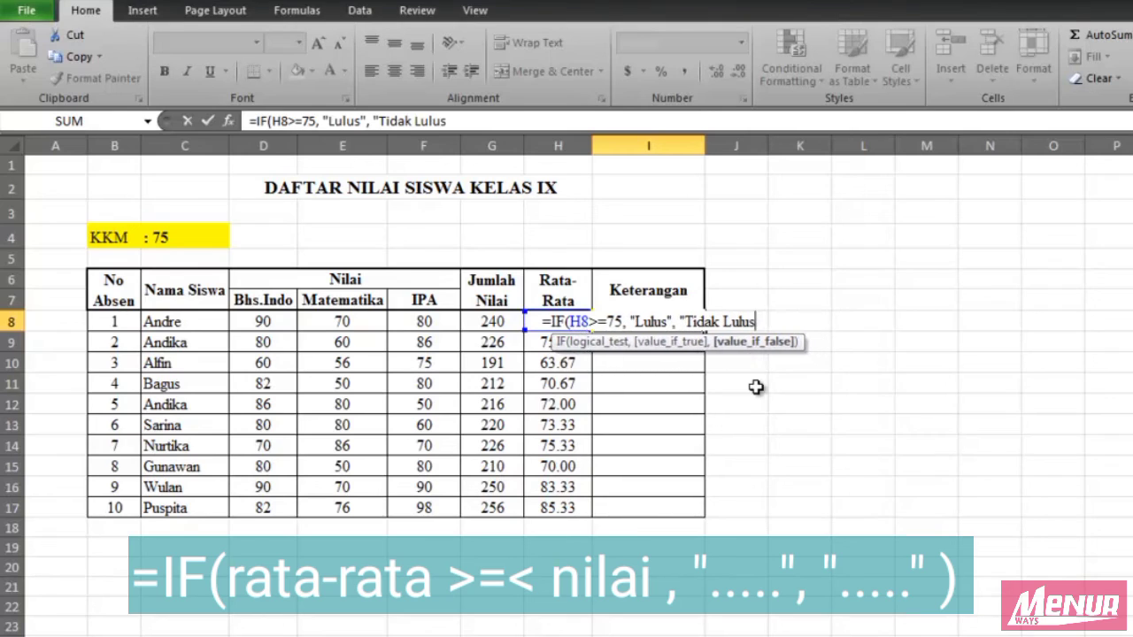
pyautogui.write('"')
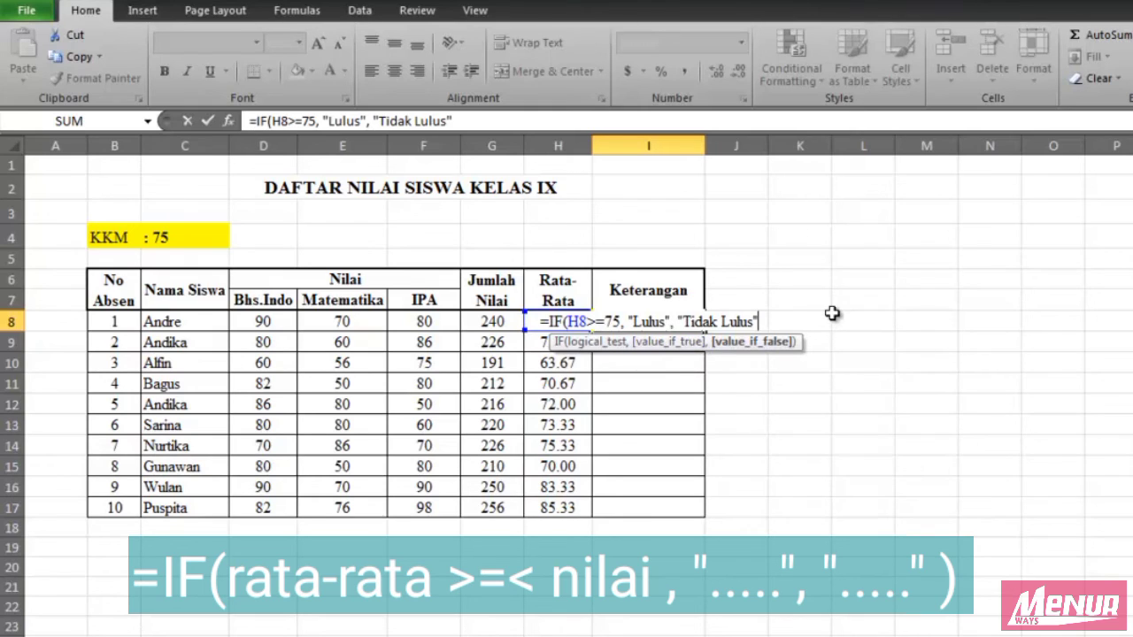
pyautogui.write(')')
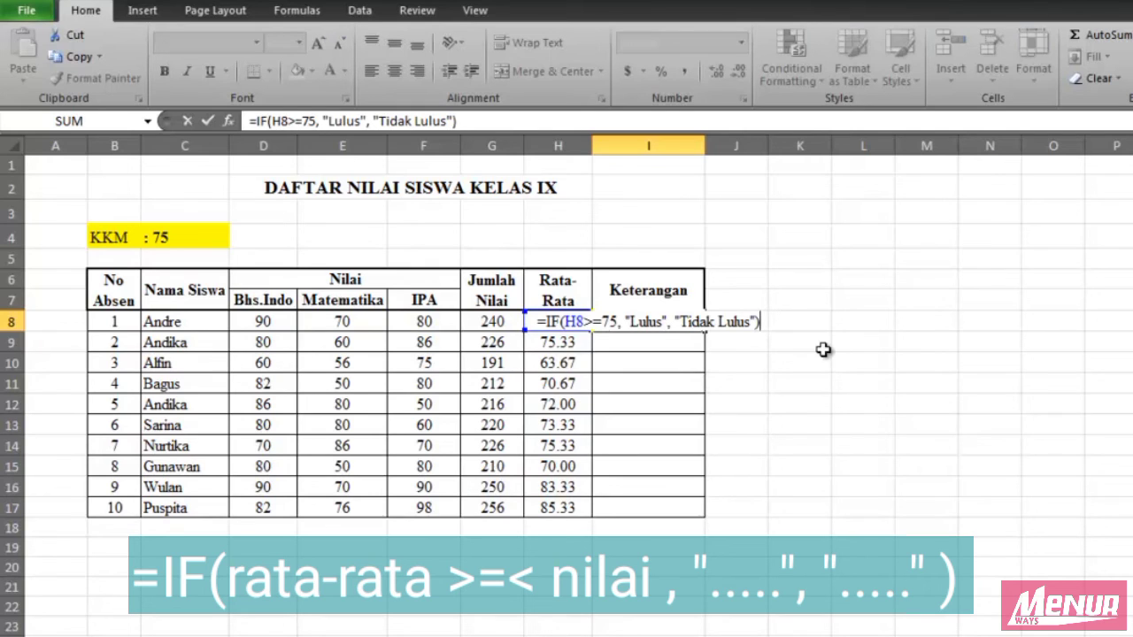
pyautogui.press('Return')
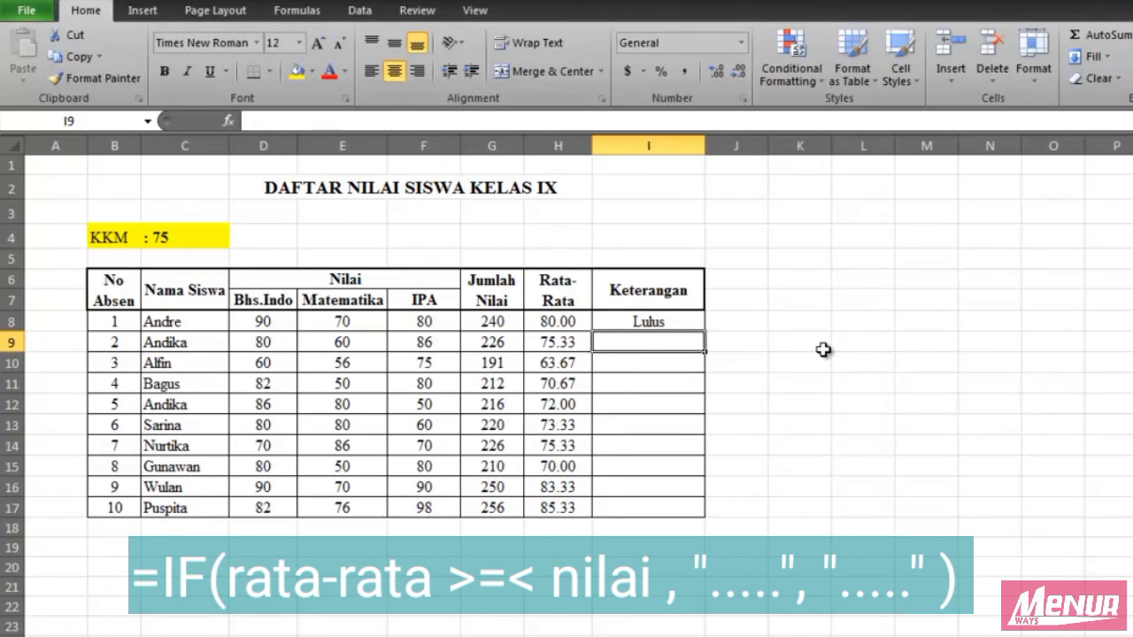
# - Fill the I8 remark formula down to I17 for every student
pyautogui.click(662, 322)
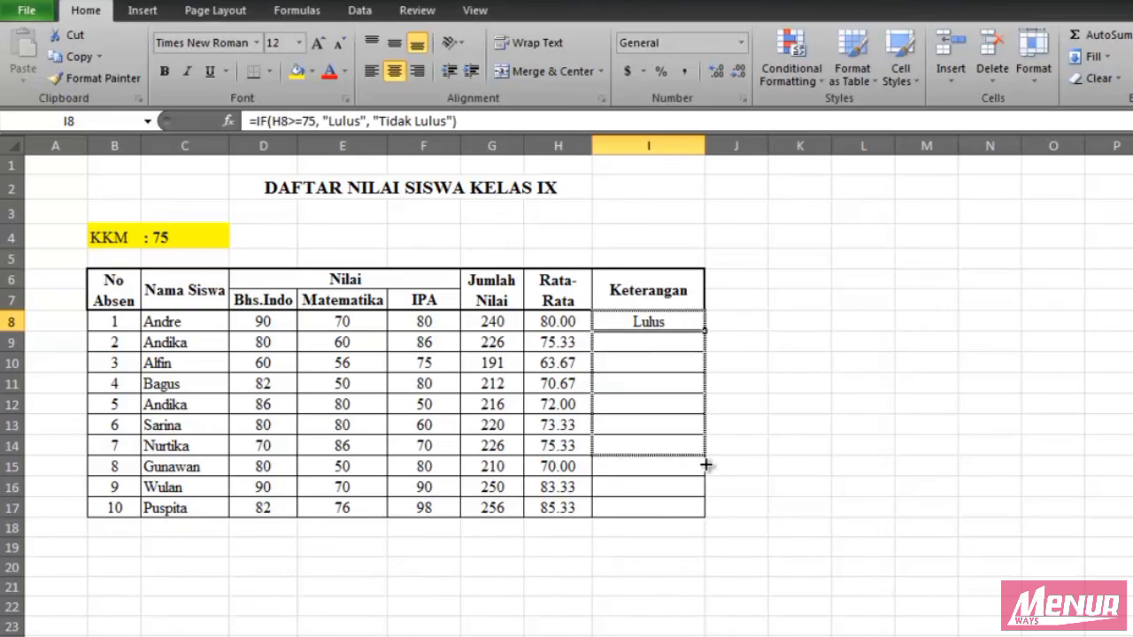
pyautogui.moveTo(706, 332); pyautogui.dragTo(708, 515)
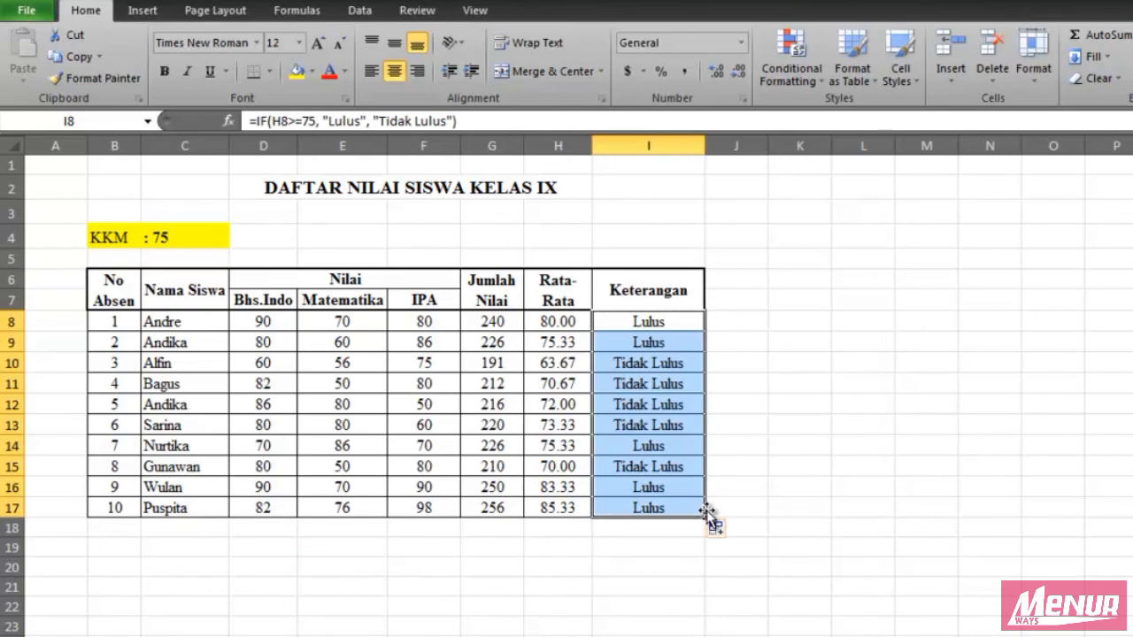
pyautogui.click(873, 301)
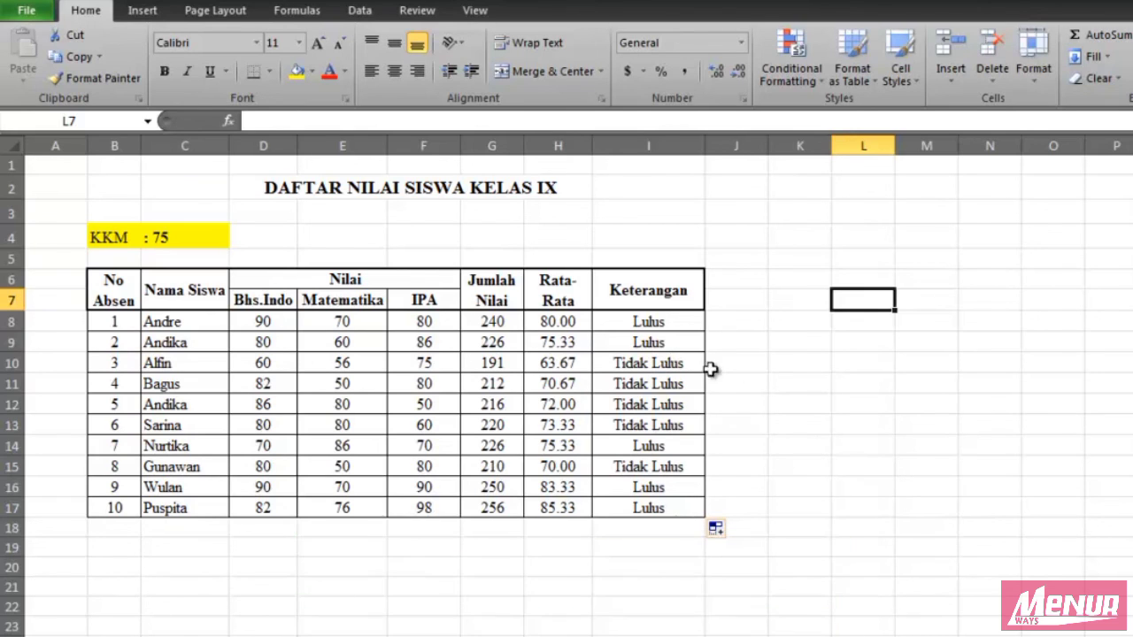
pyautogui.click(670, 325)
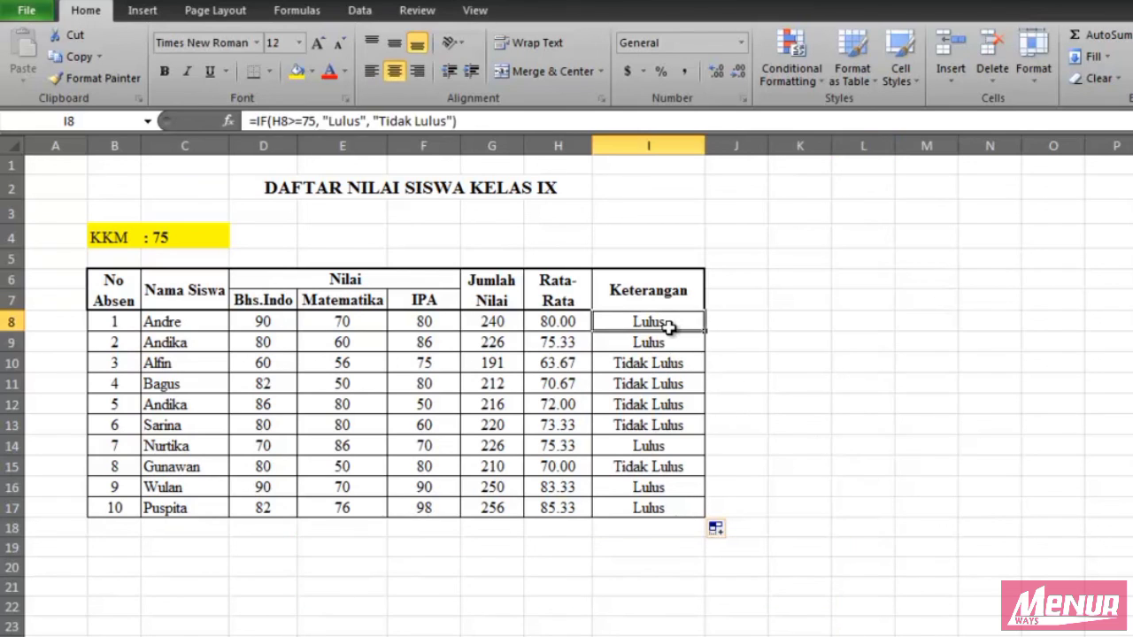
pyautogui.click(827, 376)
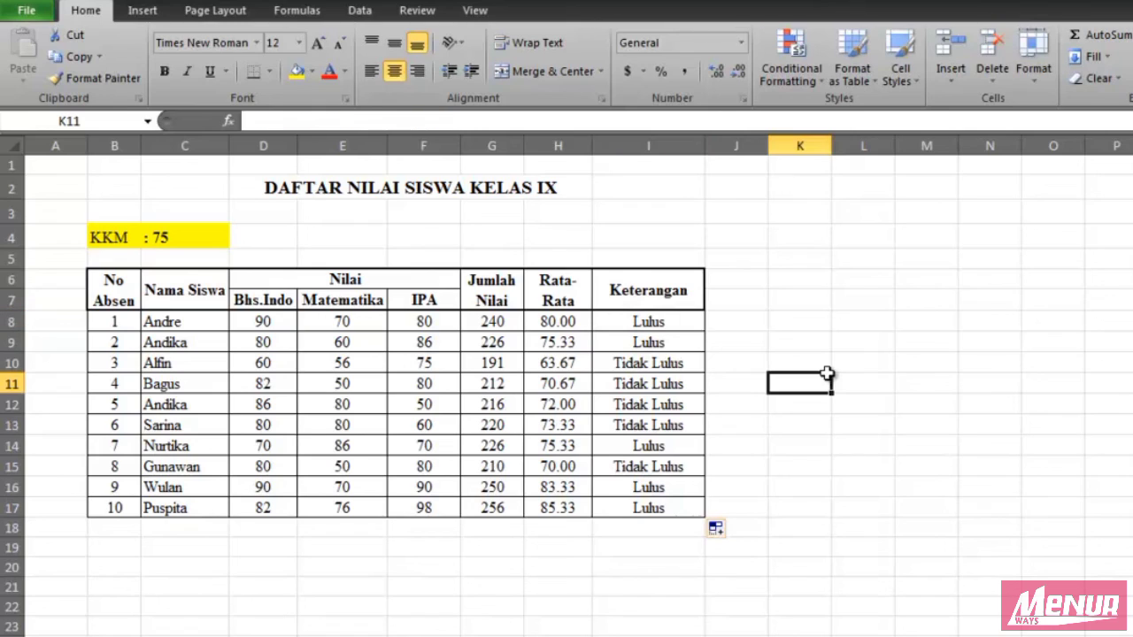